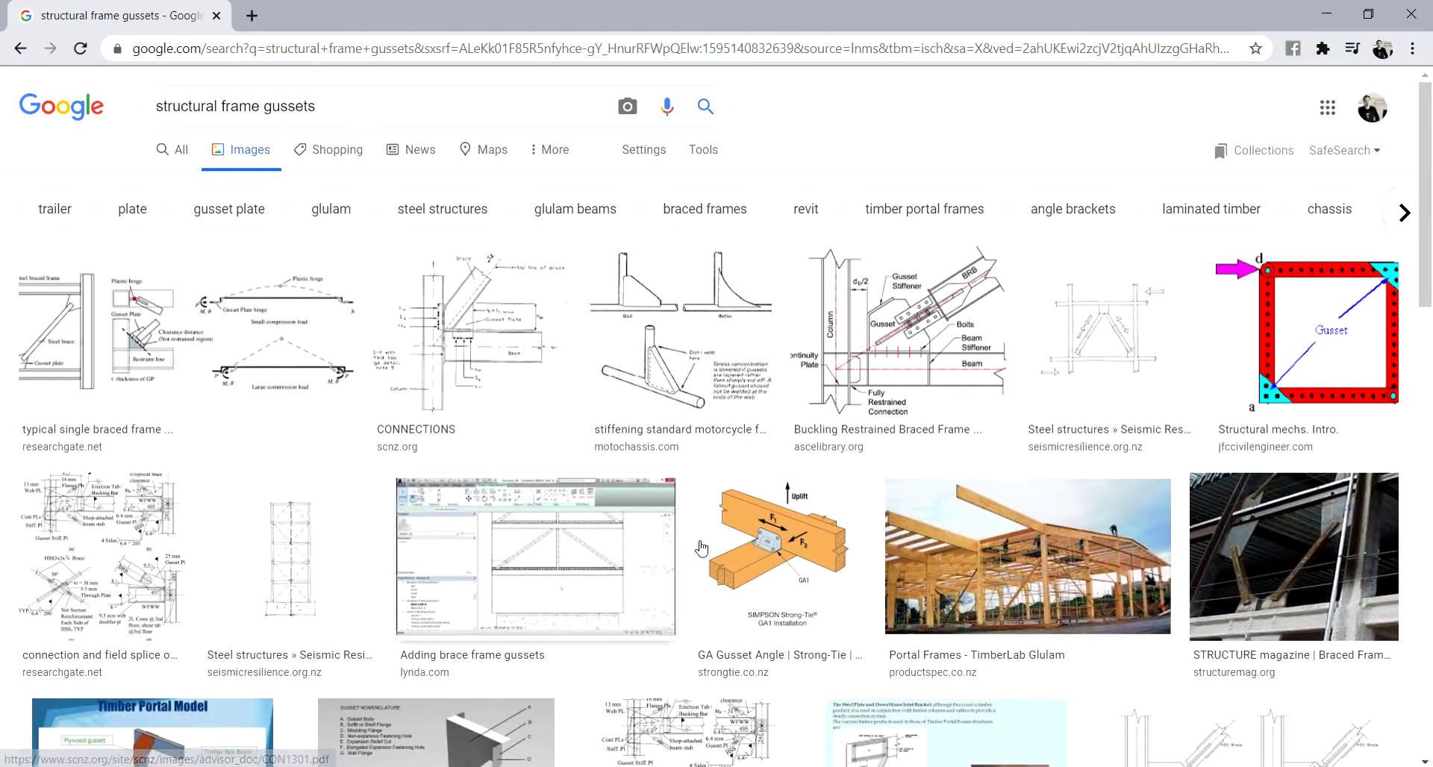
Step: Look through the image results for structural frame gussets and pick the STRUCTURE magazine braced frame photo
scroll(1120, 567, "down", 3)
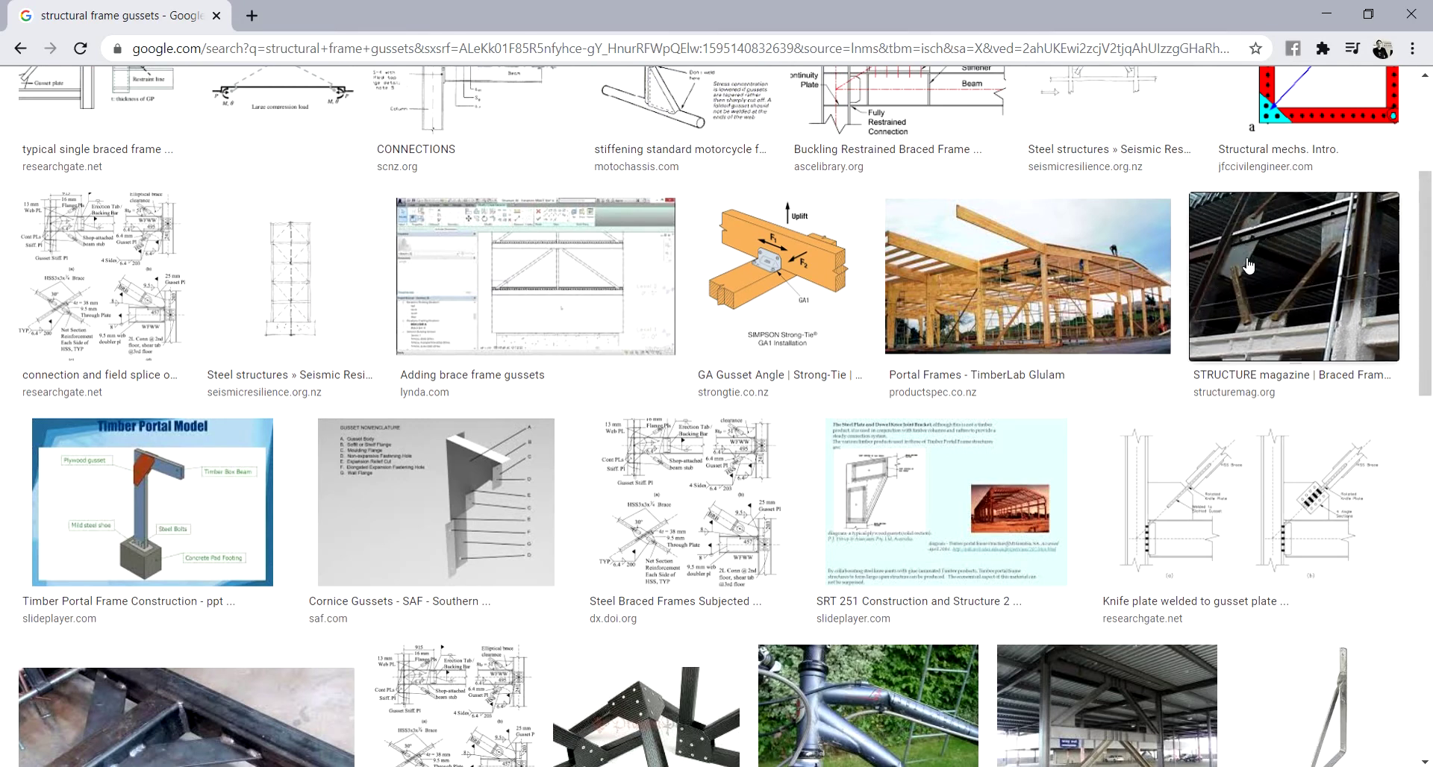
left_click(1248, 266)
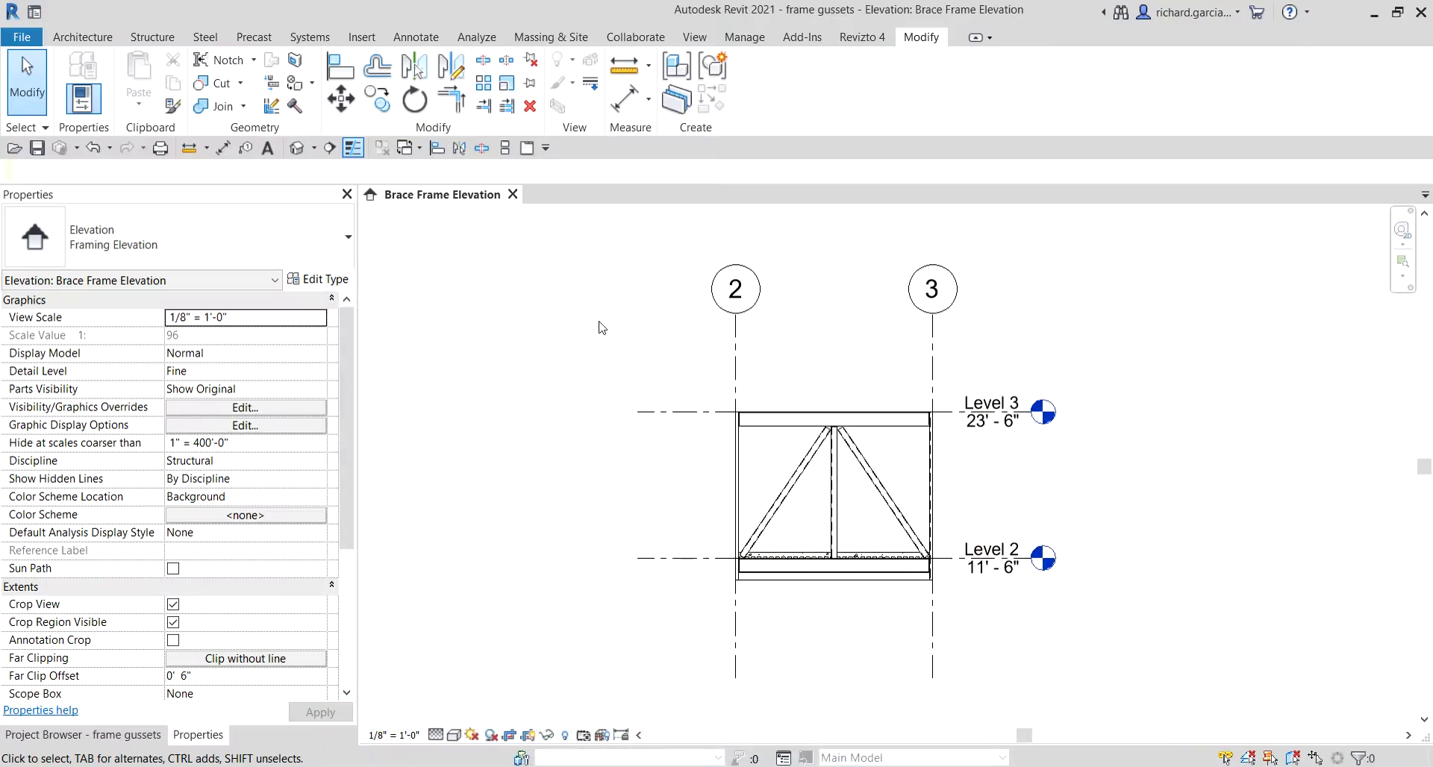
Step: Create an in-place model component in the Structural Stiffeners category and name it Frame Gussets
scroll(642, 410, "up", 1)
scroll(701, 459, "up", 2)
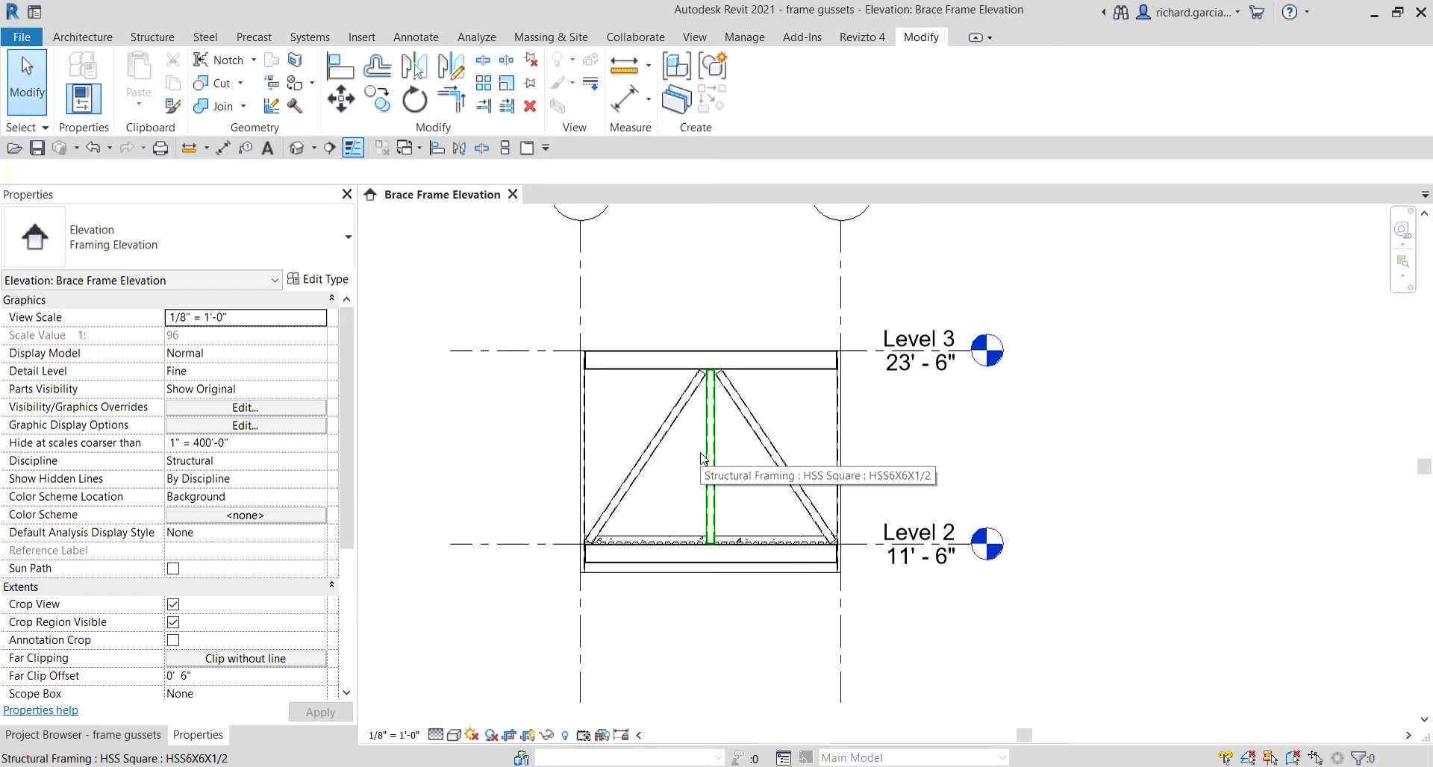
middle_click_drag(721, 500, 783, 492)
scroll(821, 493, "up", 3)
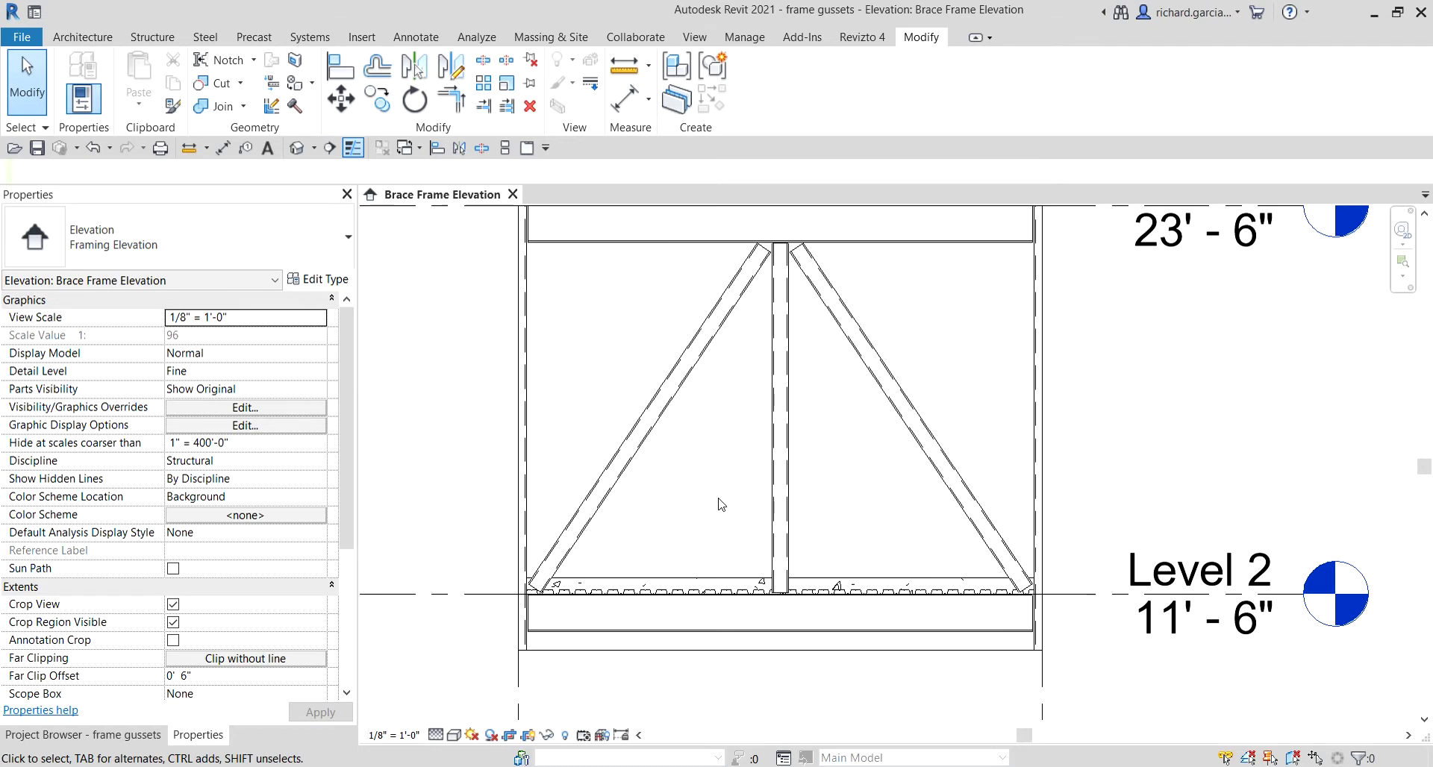
left_click(165, 39)
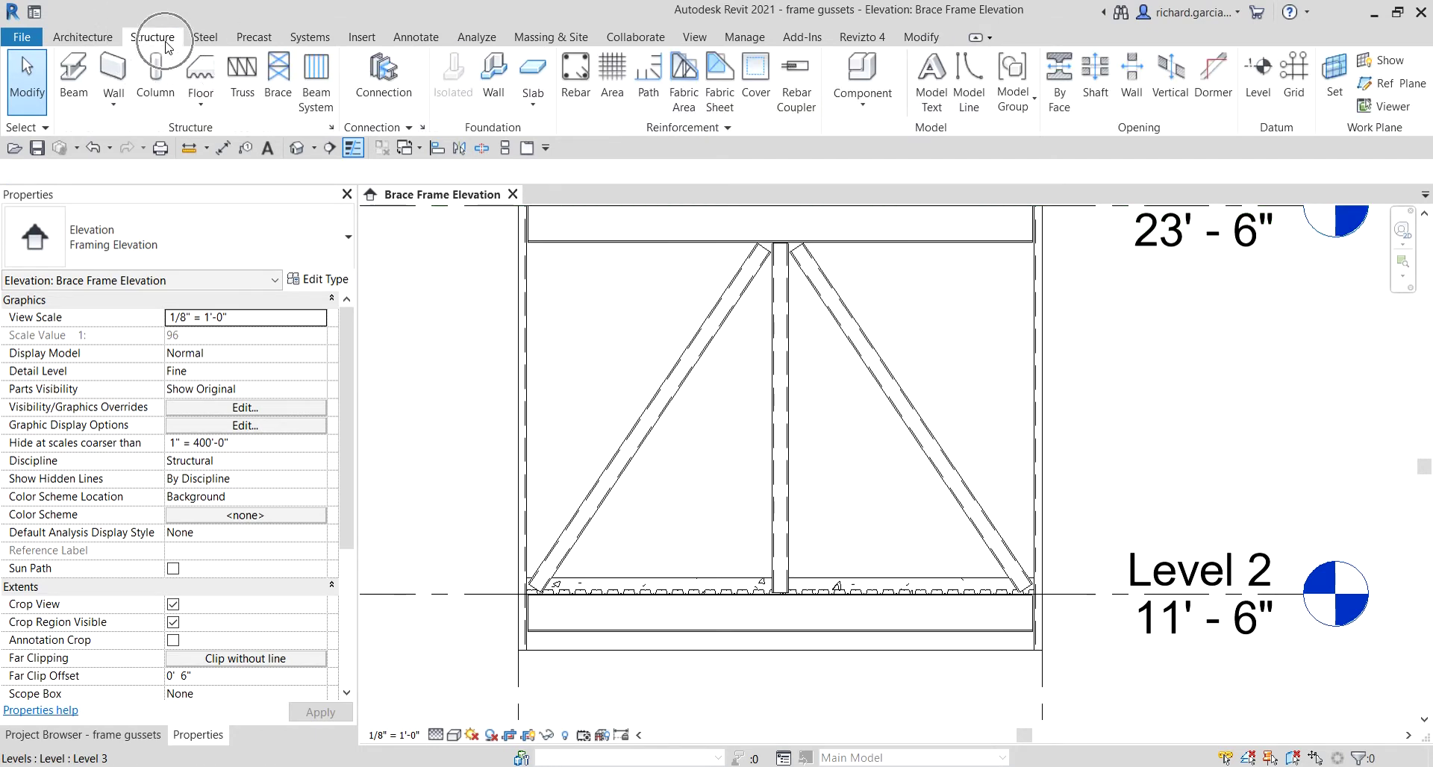
left_click(876, 105)
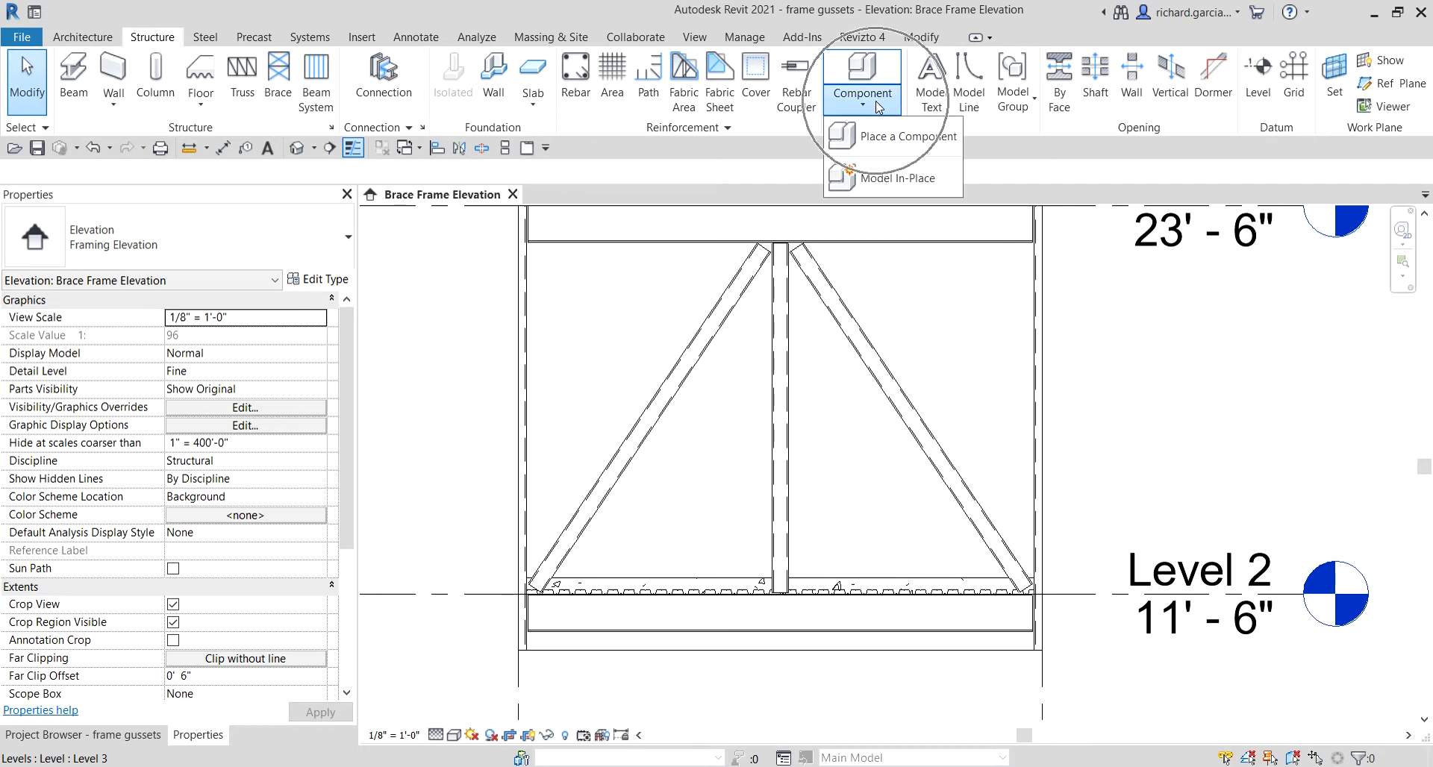
left_click(906, 180)
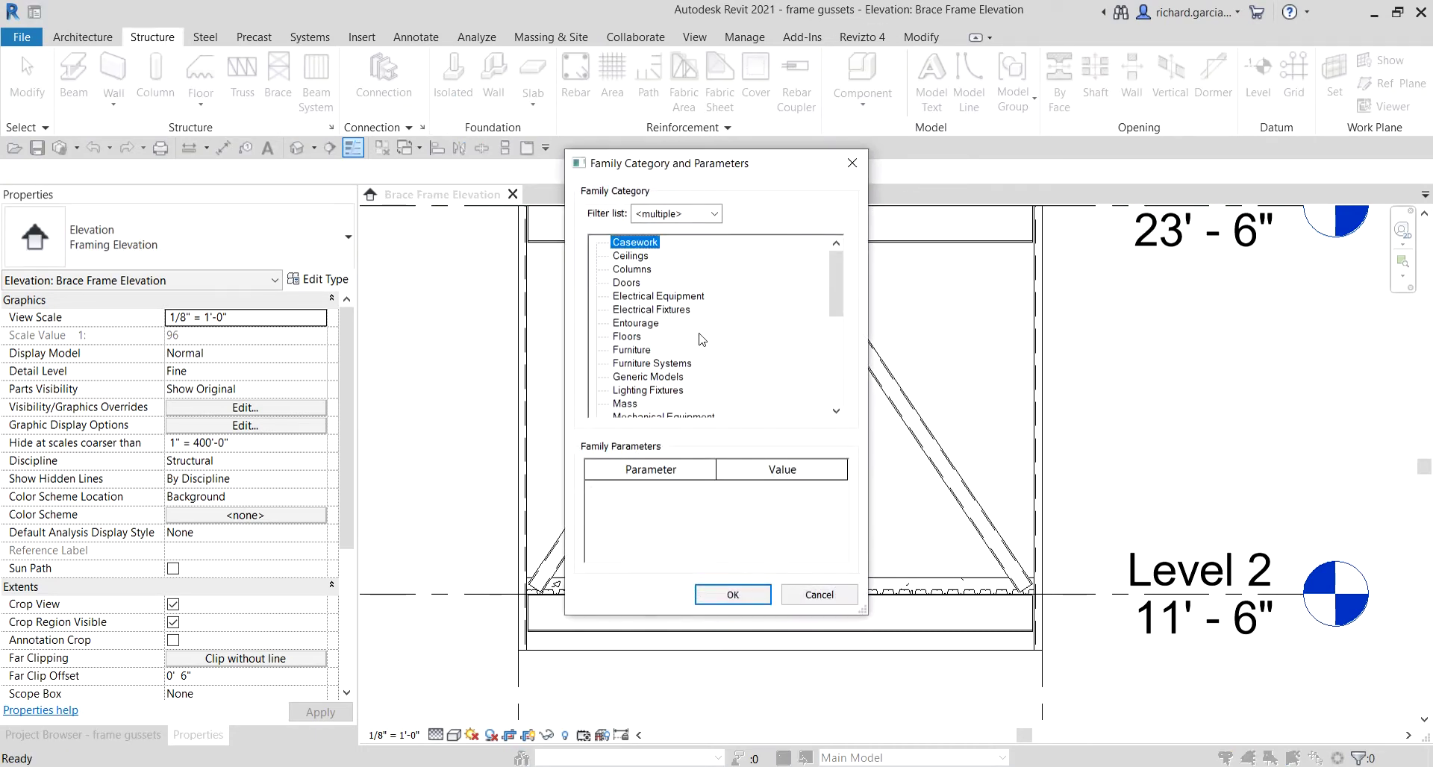
left_click_drag(827, 282, 828, 367)
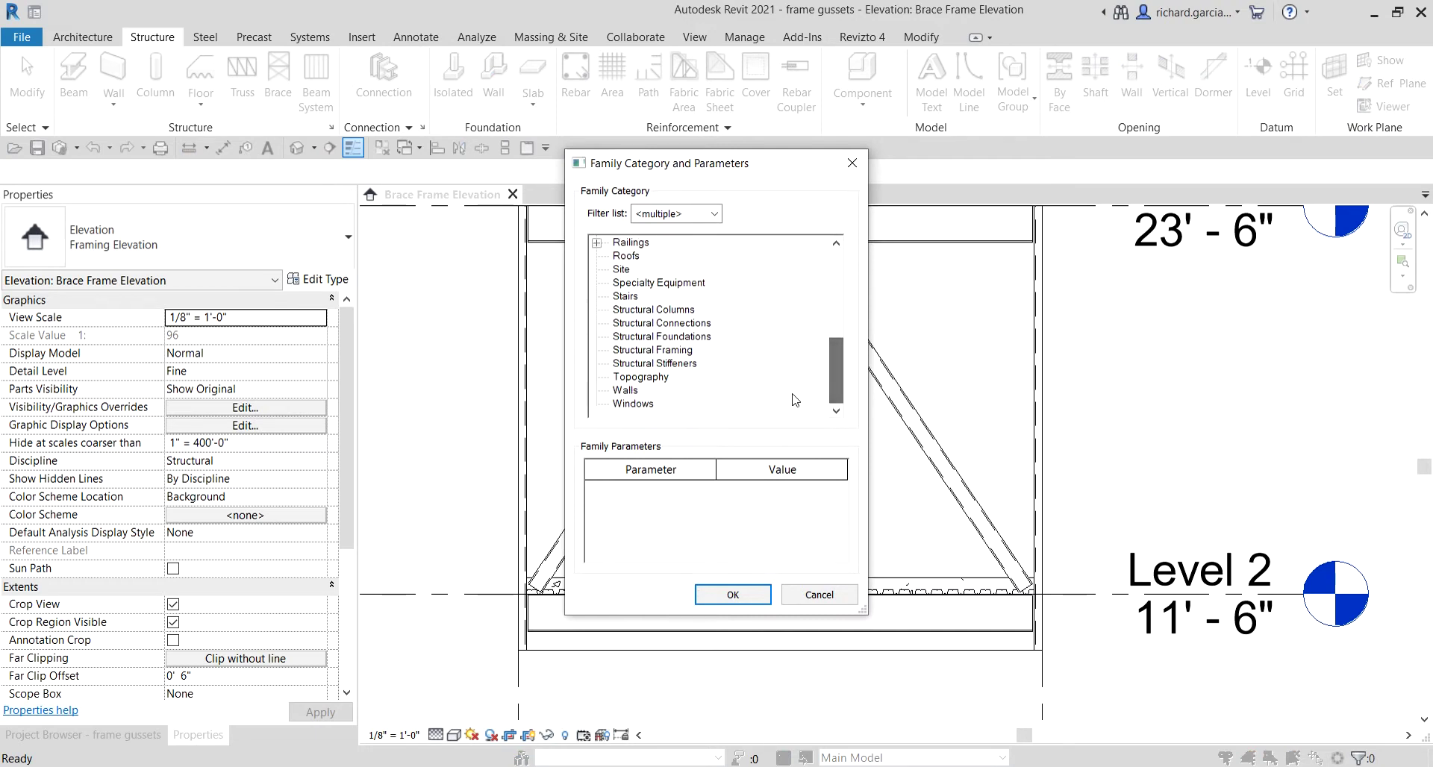
left_click(659, 365)
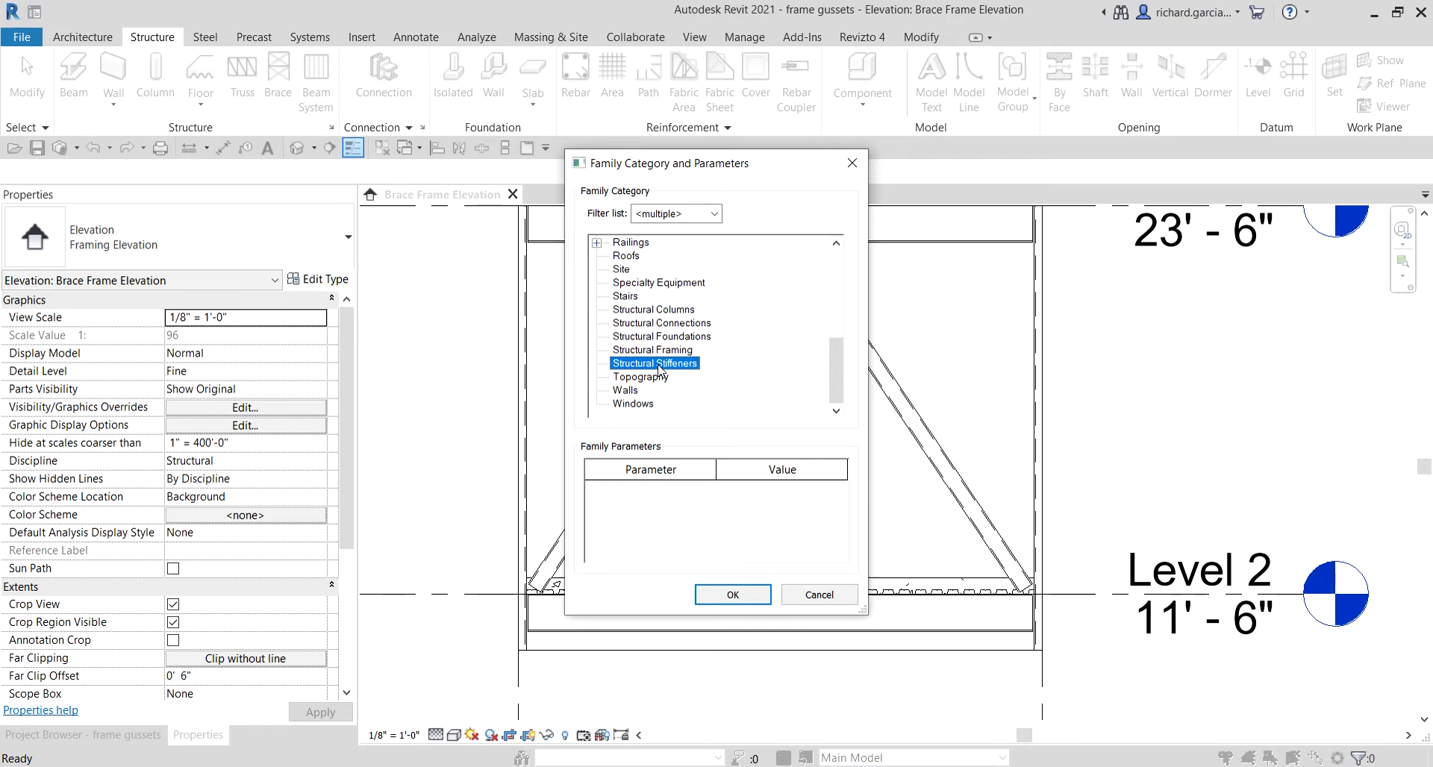
left_click(731, 597)
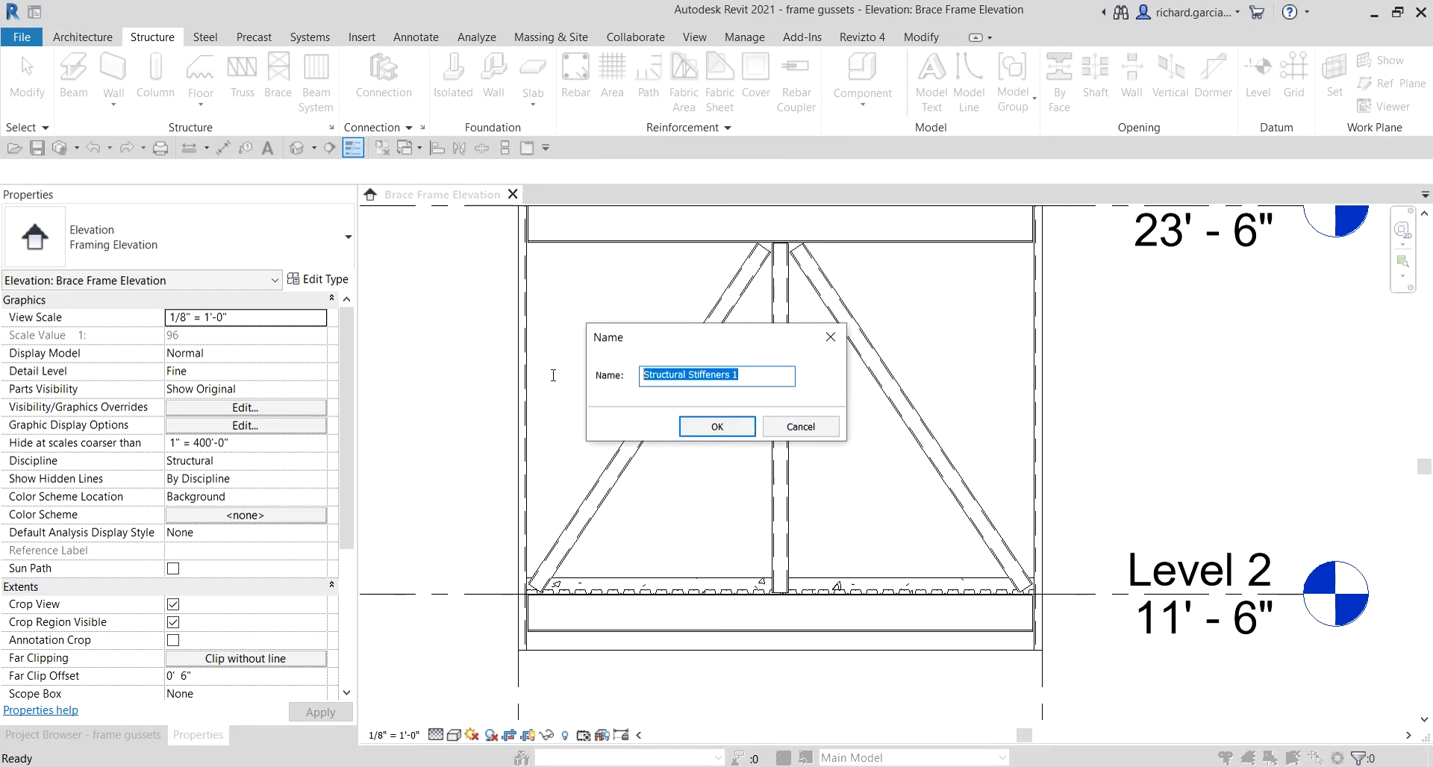
type("Frame Gussets")
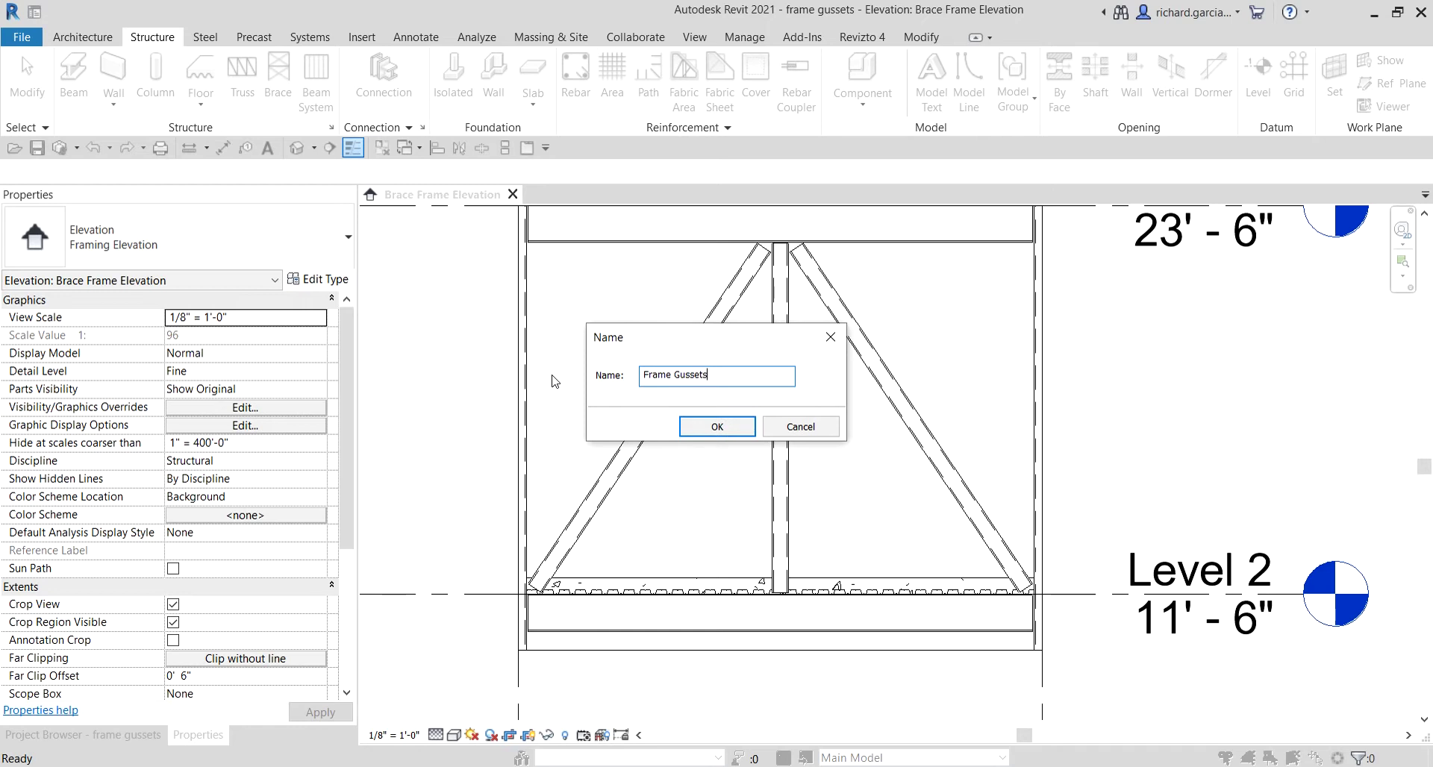
left_click(715, 427)
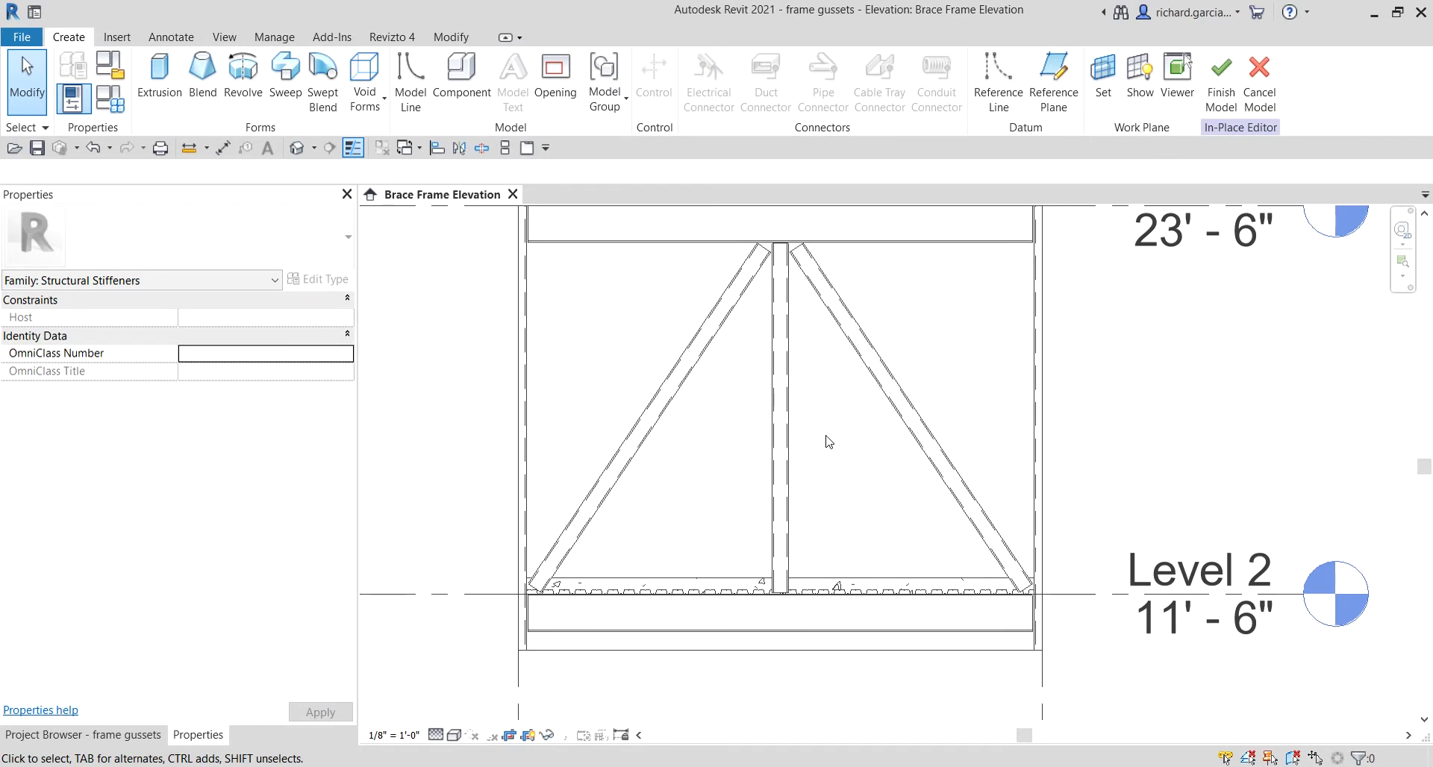
Step: Check which work plane is set for the in-place gusset model
scroll(824, 443, "down", 3)
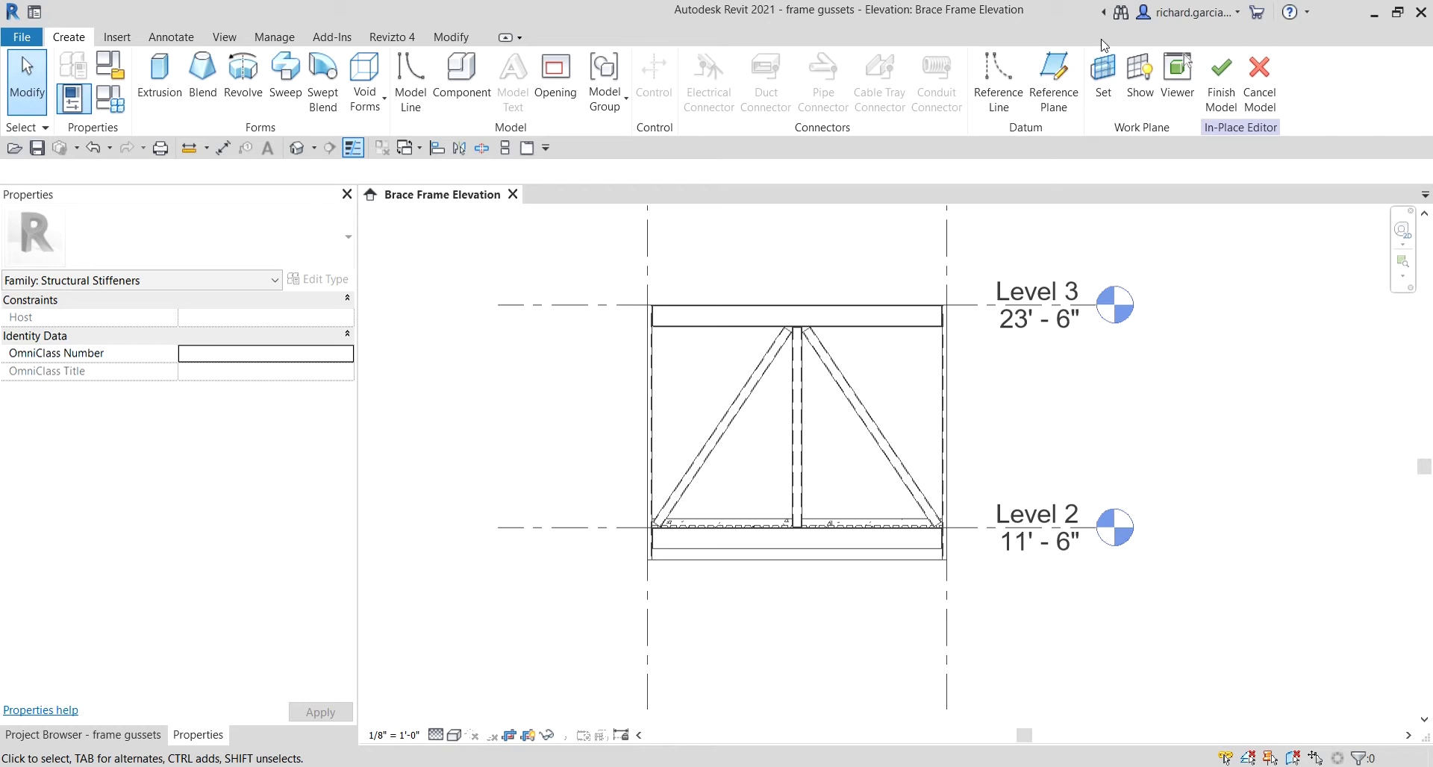
left_click(1114, 88)
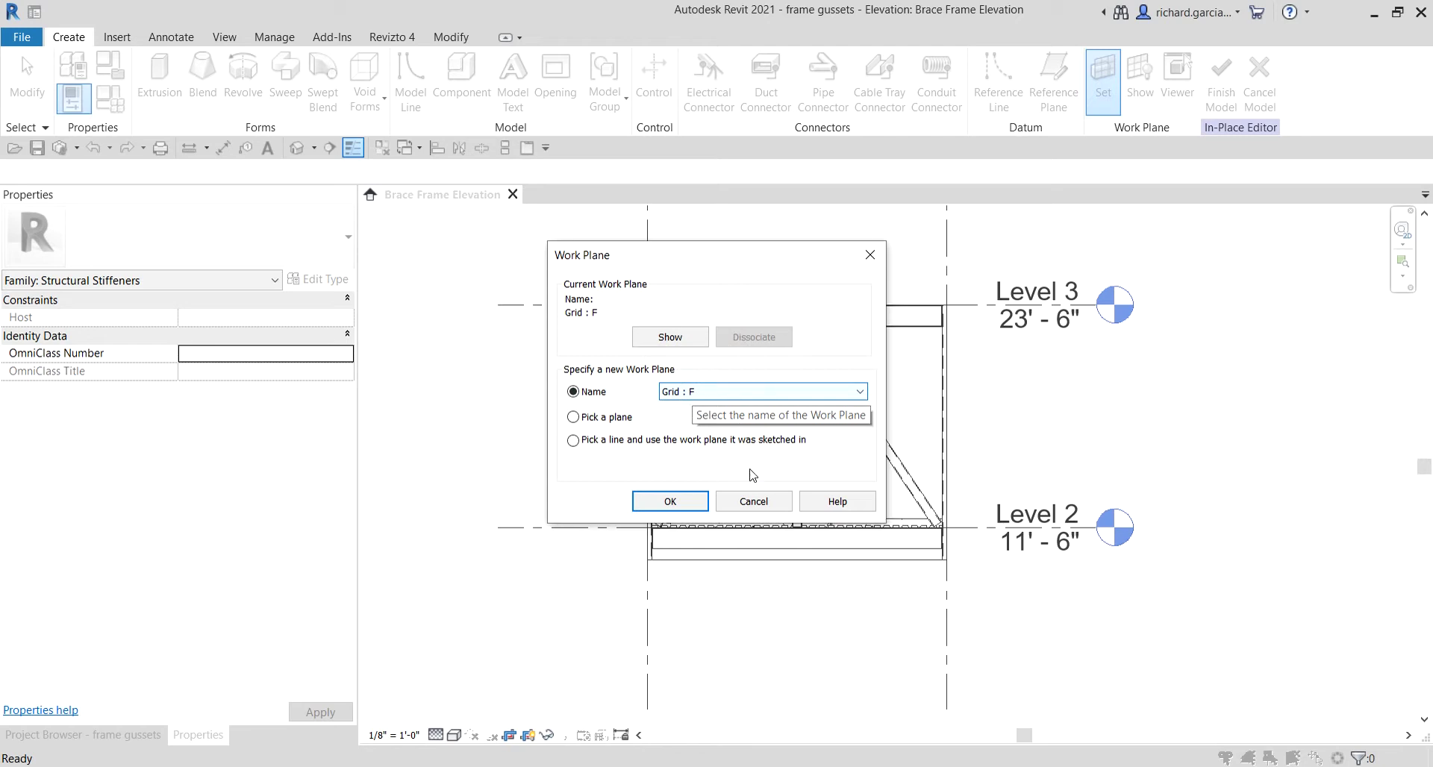
left_click(755, 502)
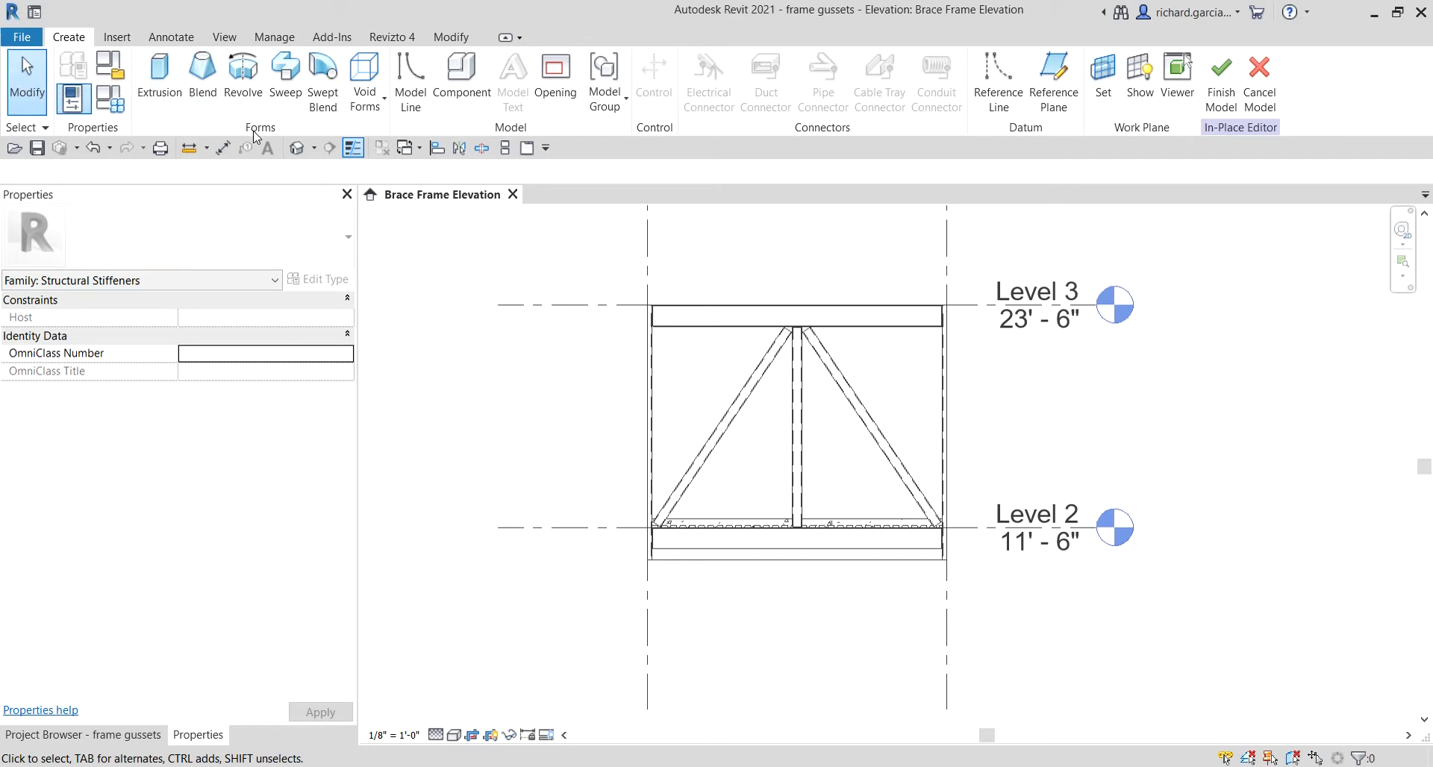
Step: Start an extrusion and sketch a closed five-sided gusset outline about 1'-4 1/2" wide at the left brace's lower end, between column and floor underside
left_click(161, 73)
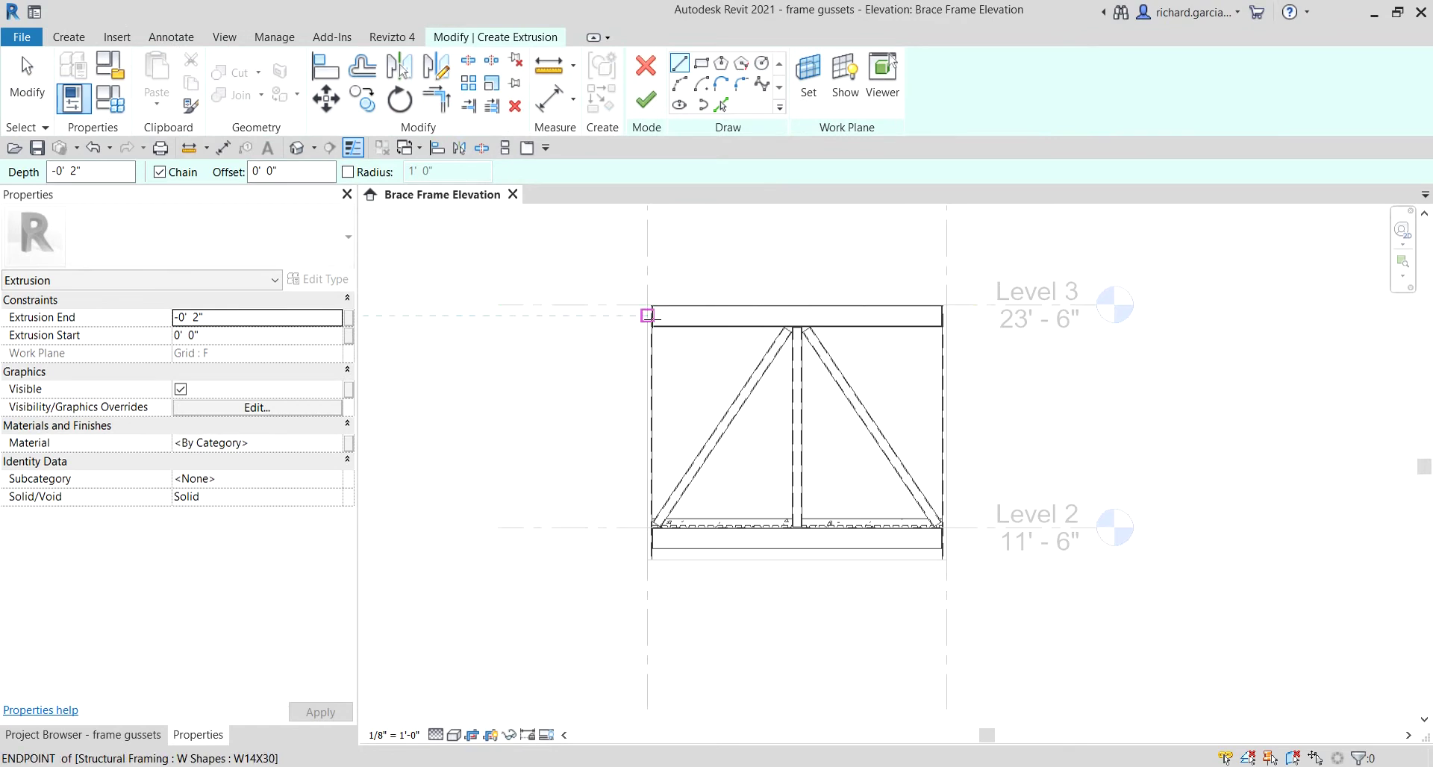
scroll(688, 531, "up", 3)
scroll(688, 531, "up", 1)
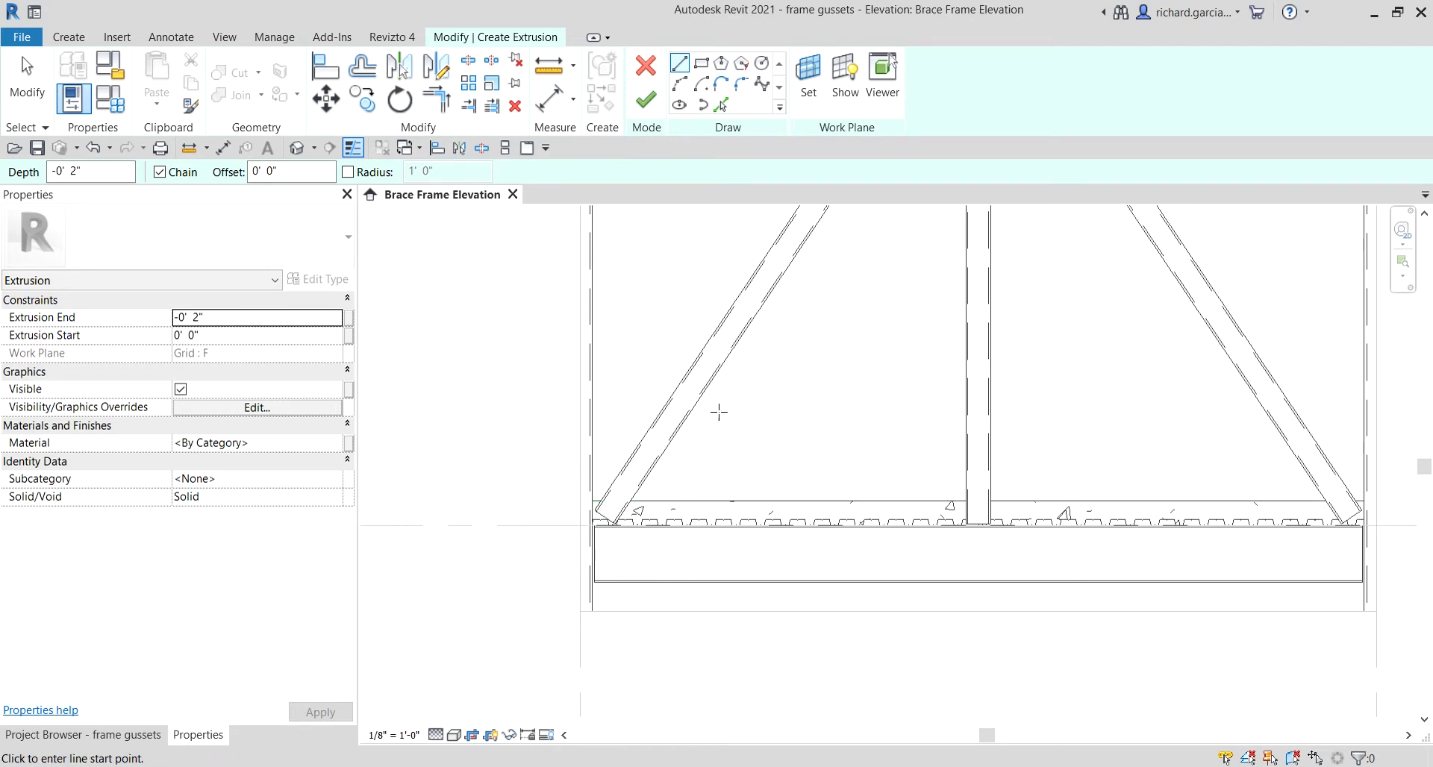
left_click(685, 67)
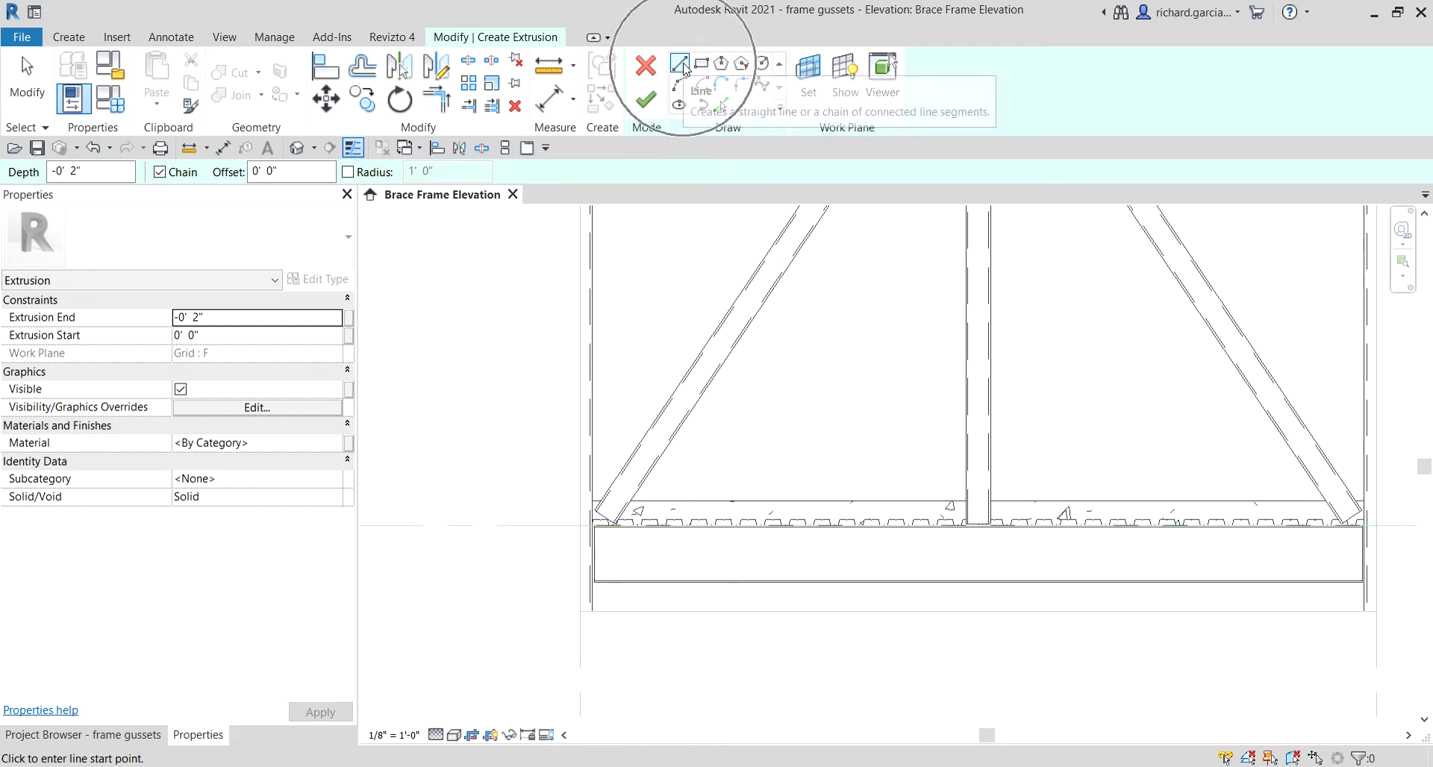
scroll(608, 493, "up", 5)
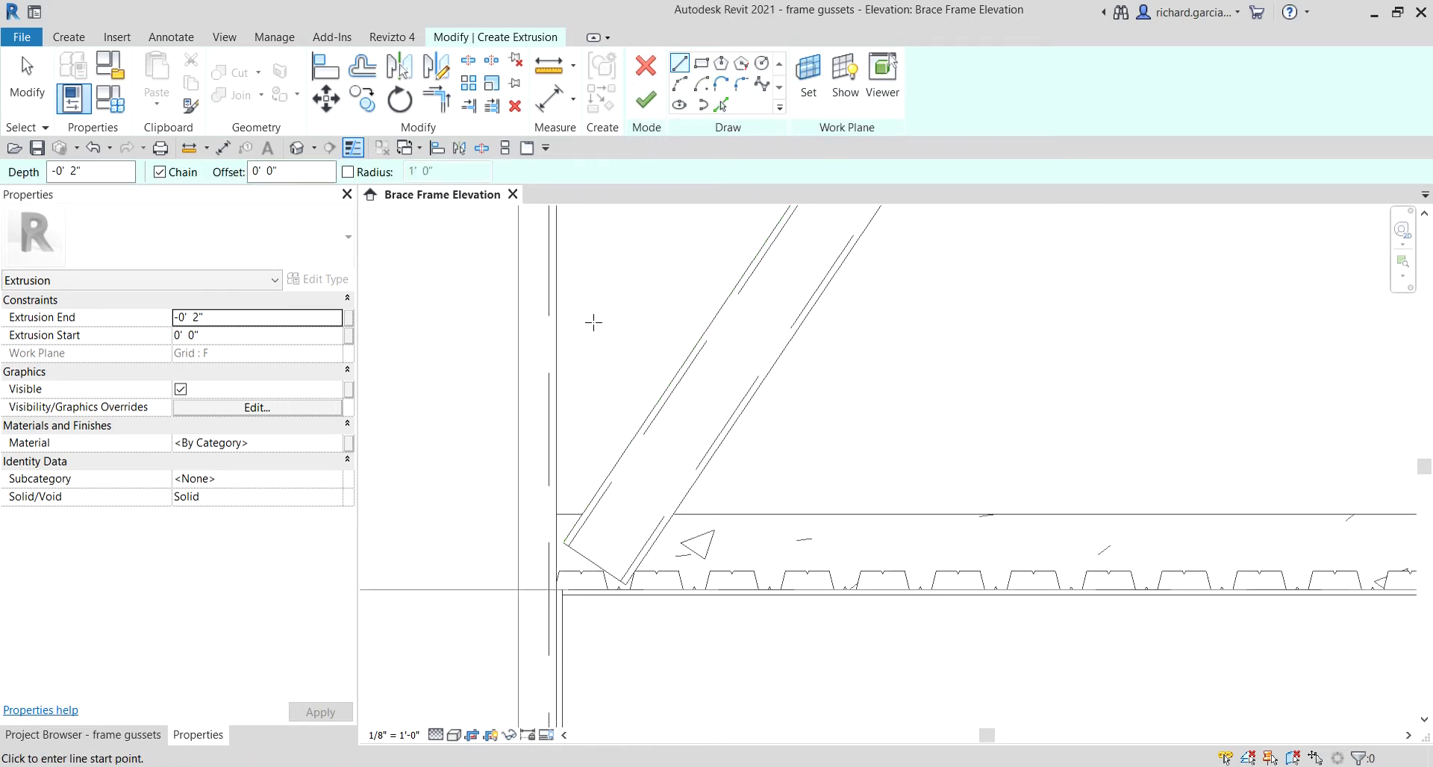
left_click(549, 334)
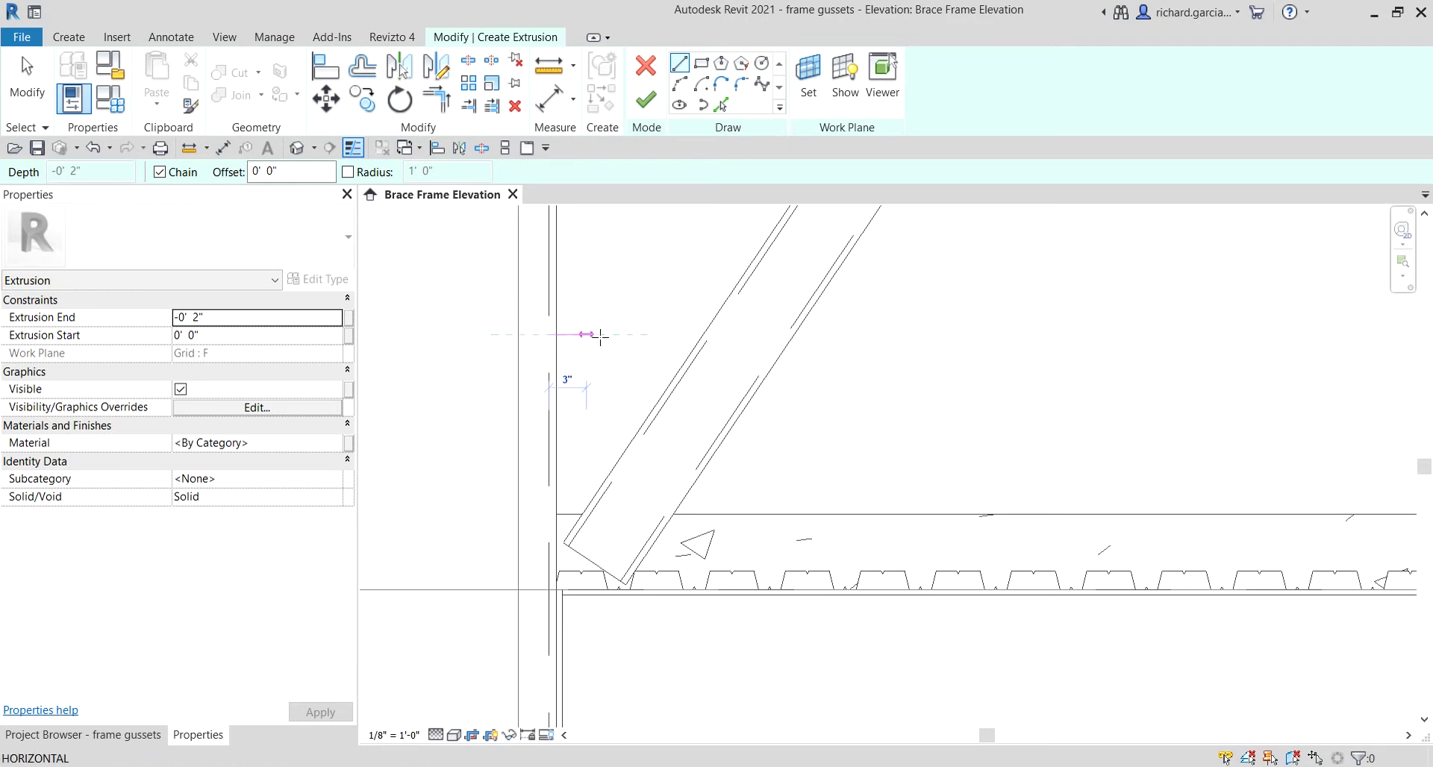
left_click(703, 335)
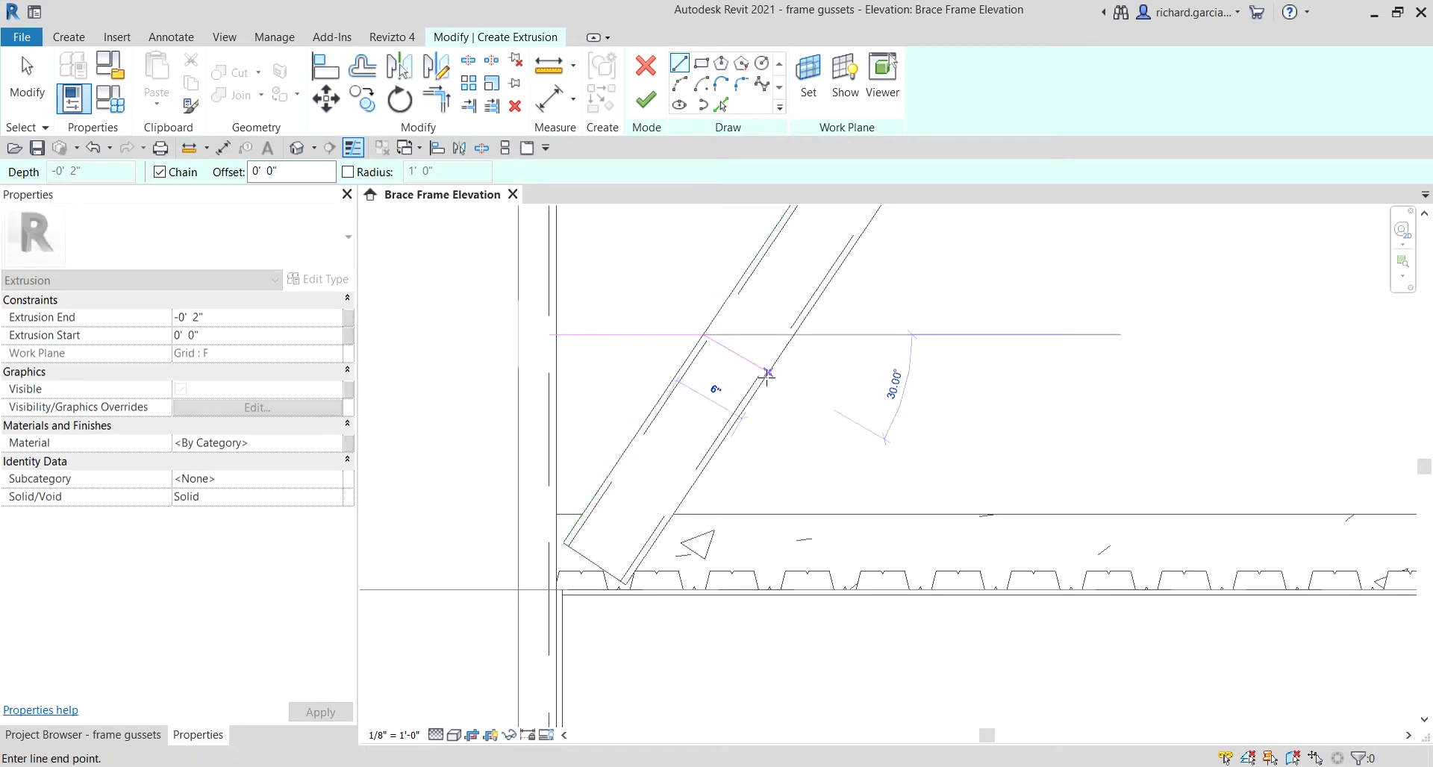
left_click(756, 385)
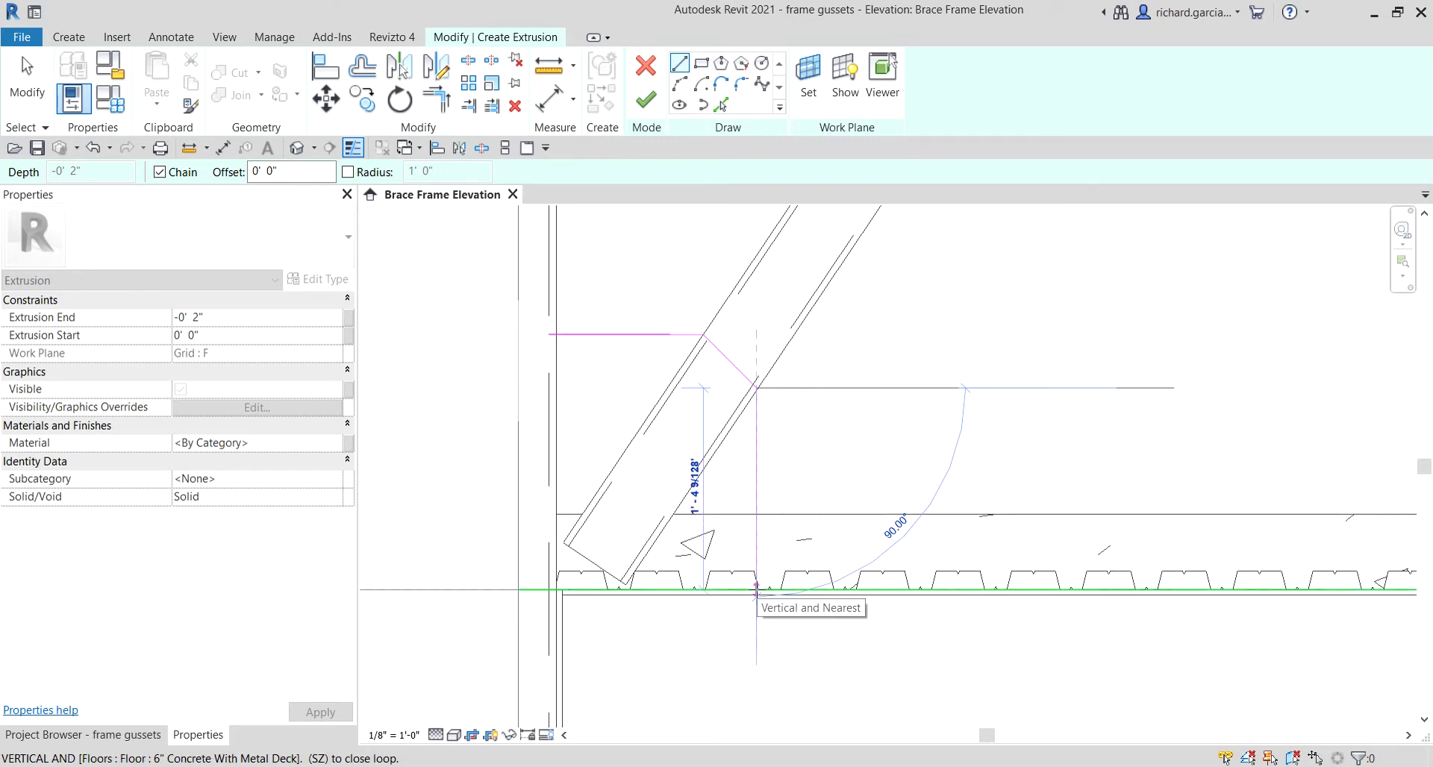
left_click(756, 589)
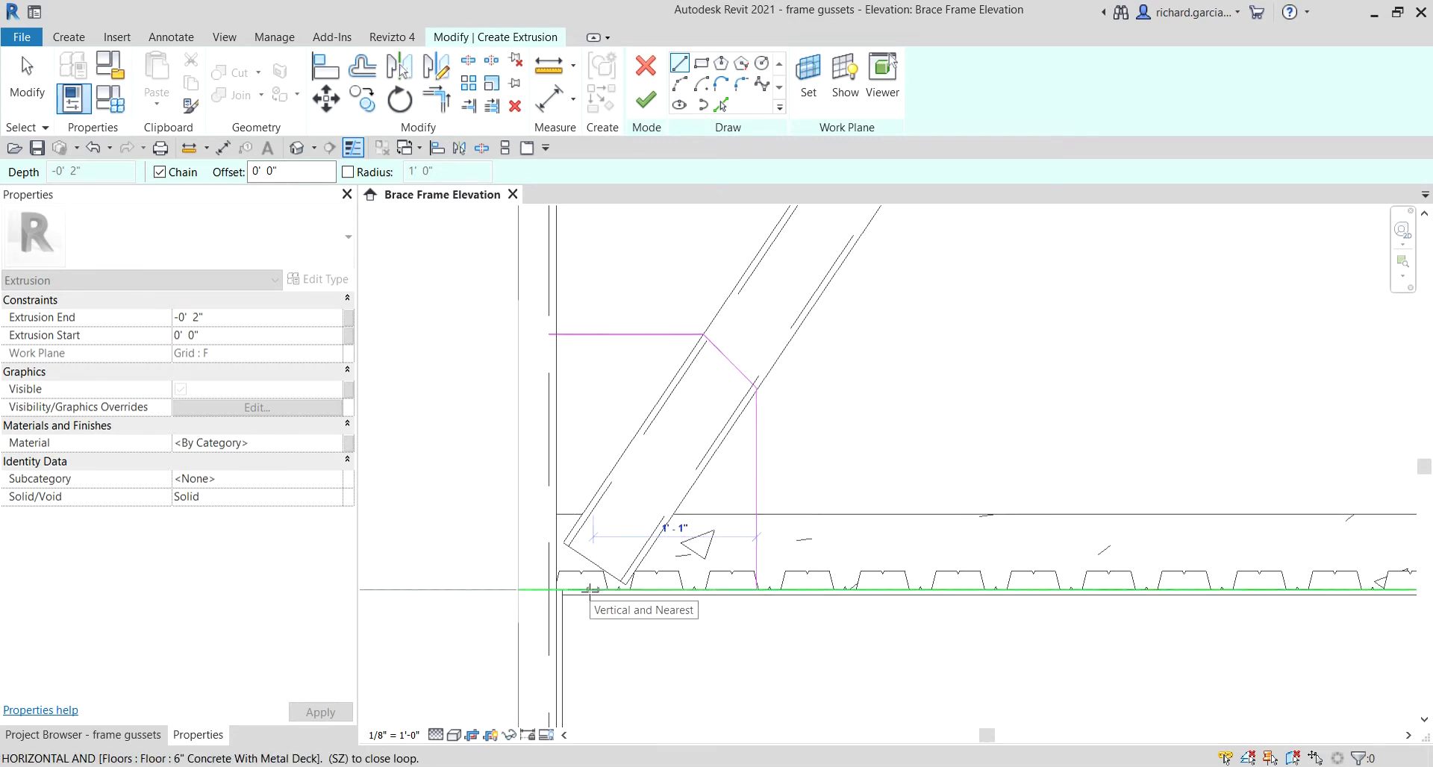
left_click(548, 590)
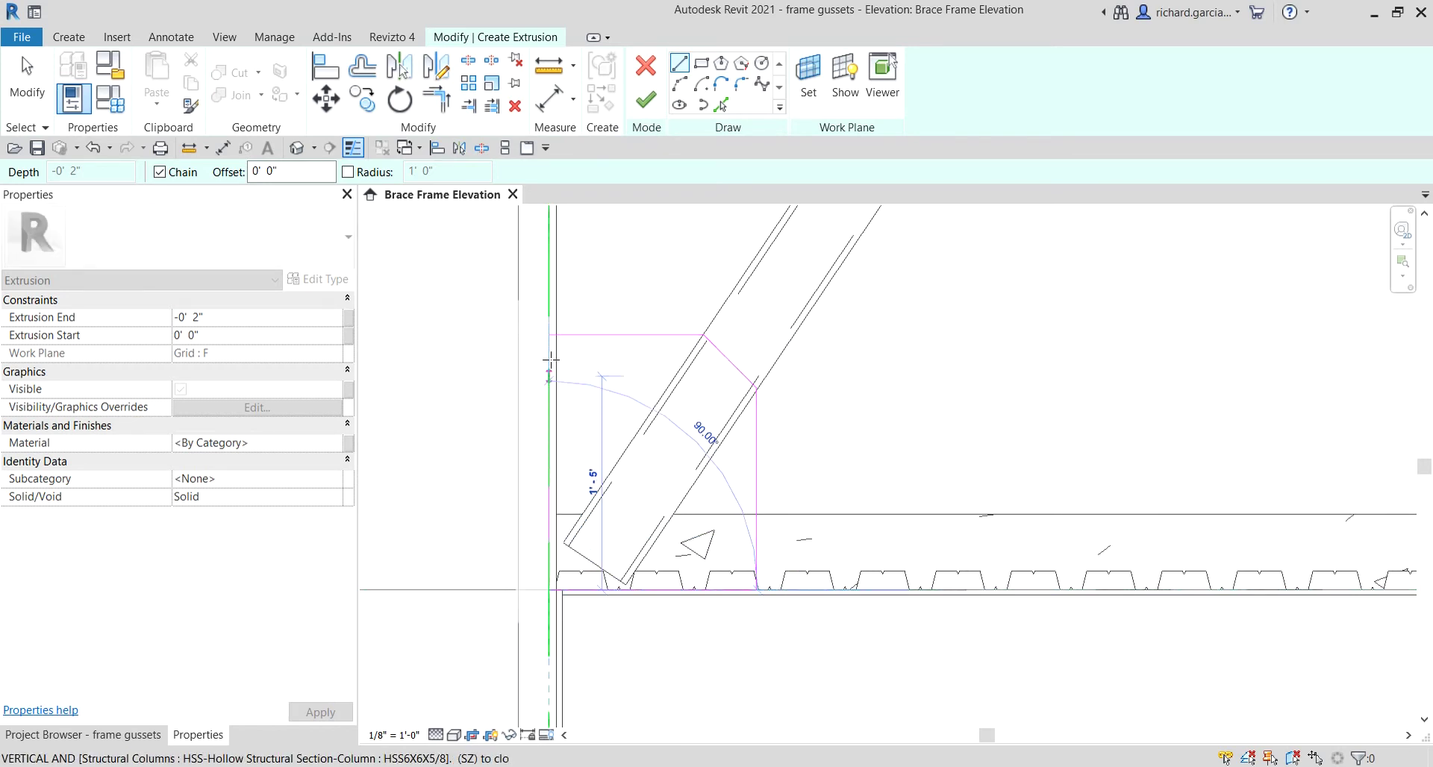
left_click(549, 334)
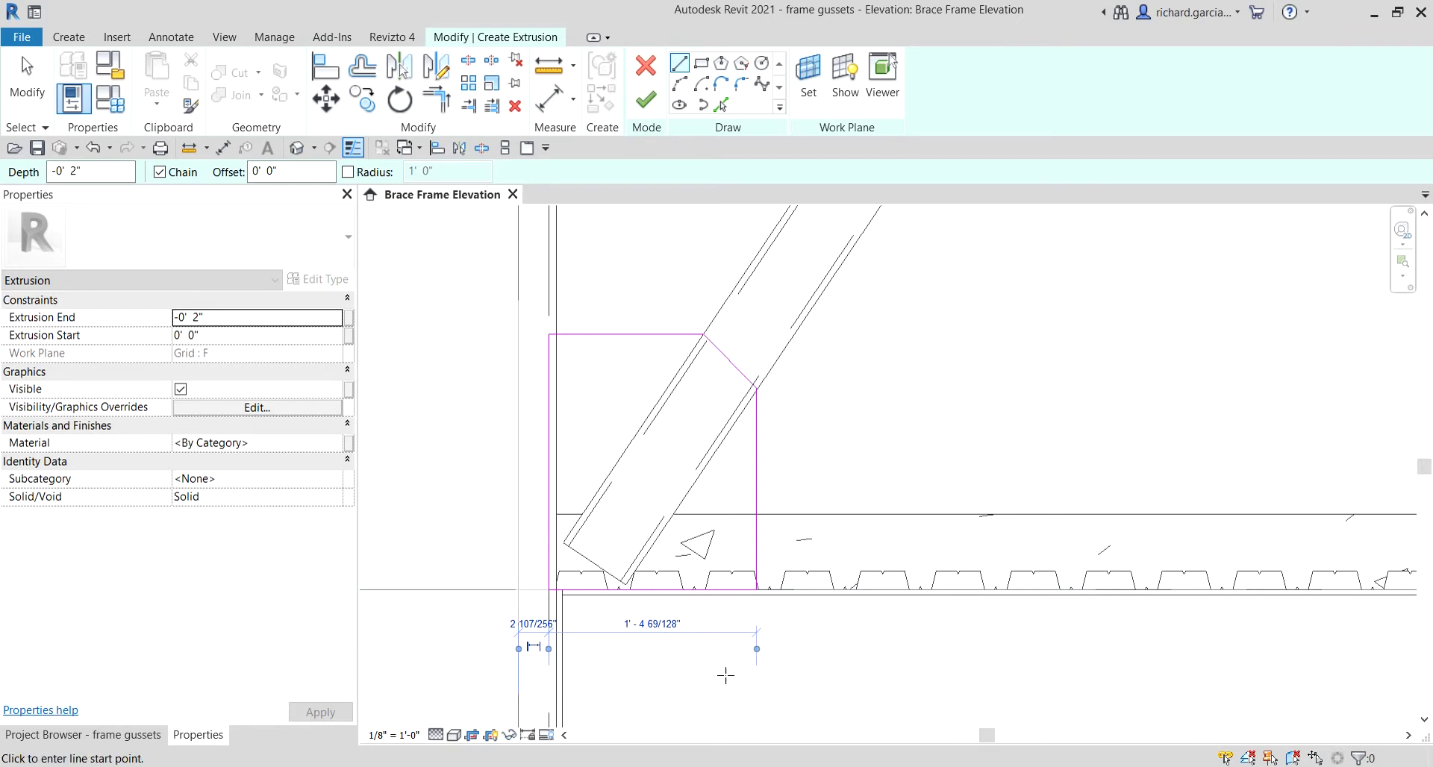
key("Escape")
key("Escape")
scroll(630, 388, "down", 5)
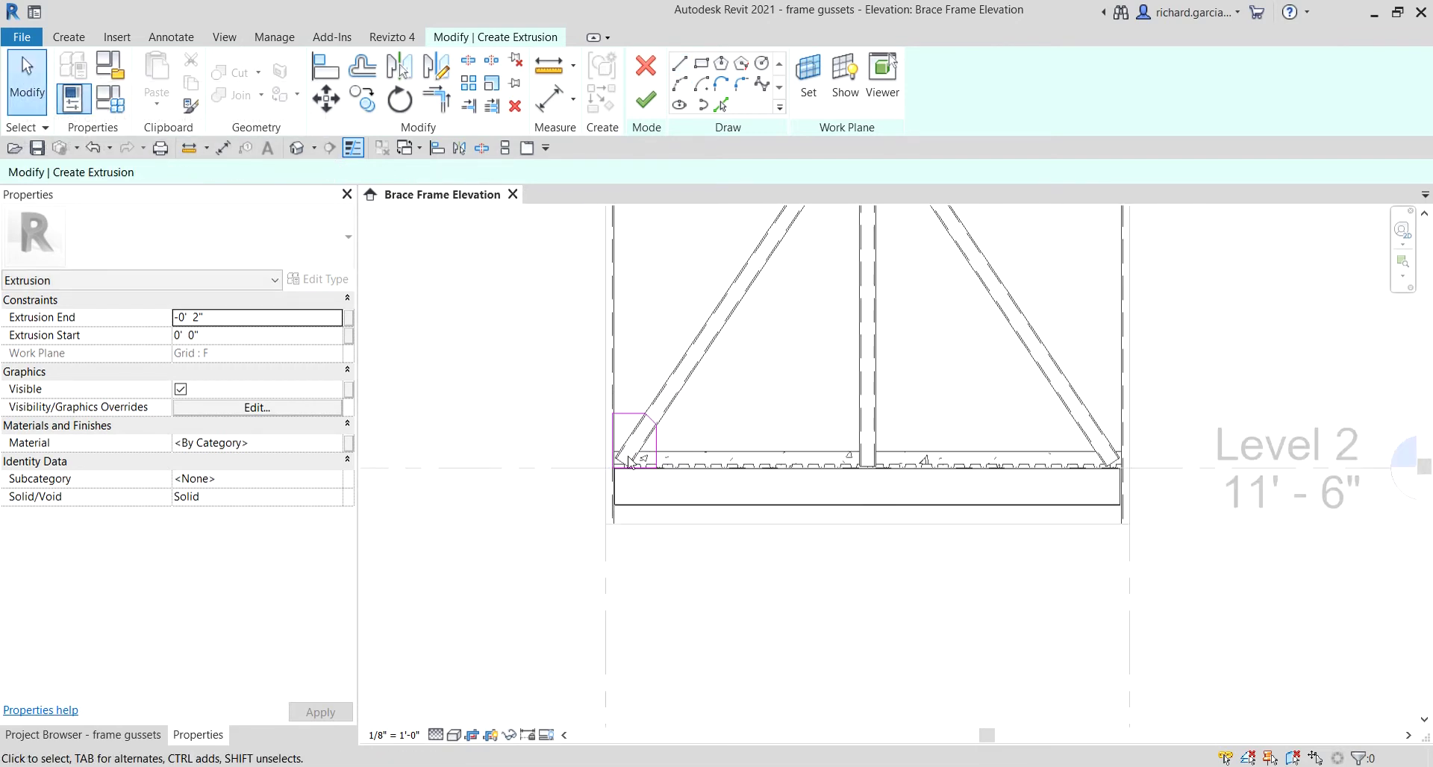
Step: Mirror the five-sided gusset outline about the centerline of the frame's middle vertical post
scroll(662, 455, "up", 3)
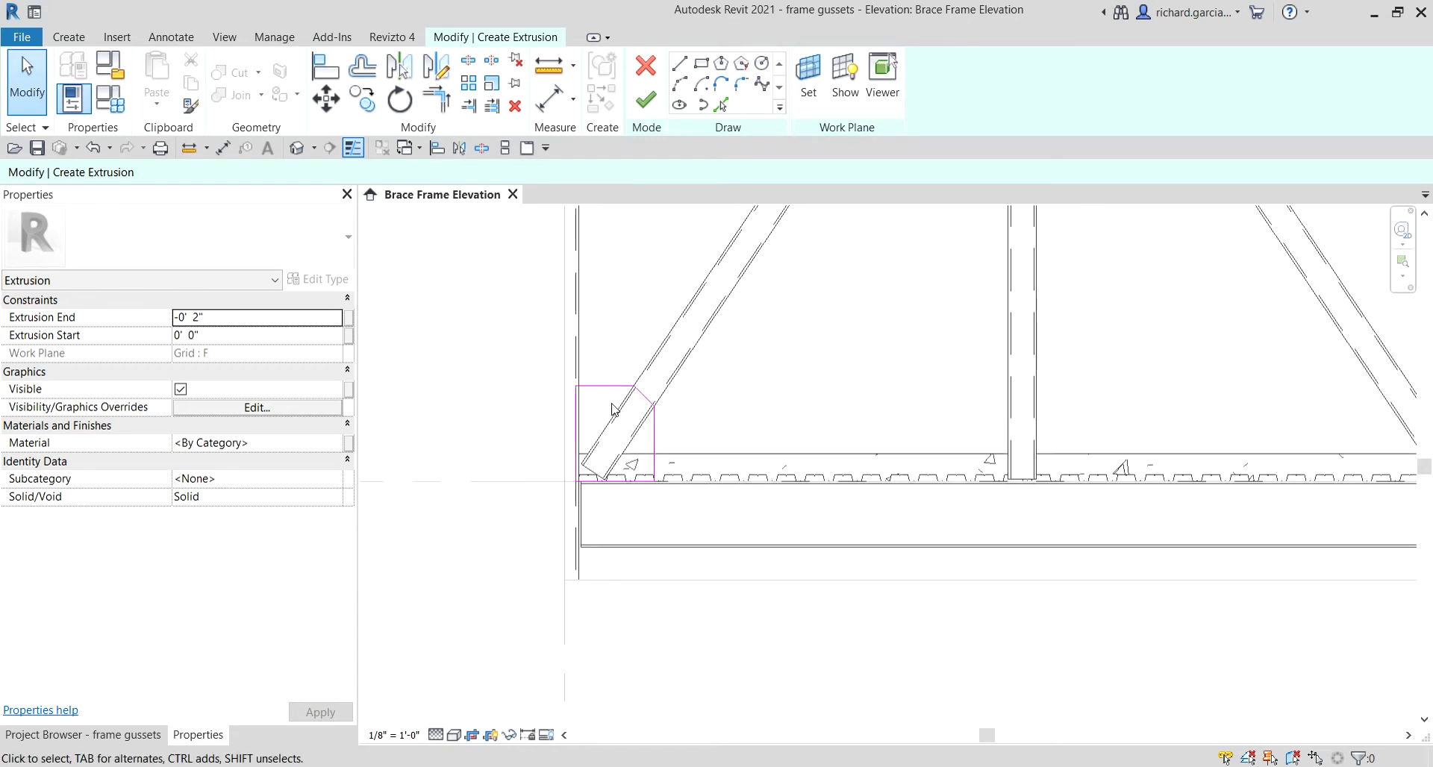
left_click_drag(484, 312, 792, 592)
scroll(790, 521, "down", 3)
middle_click_drag(888, 507, 720, 499)
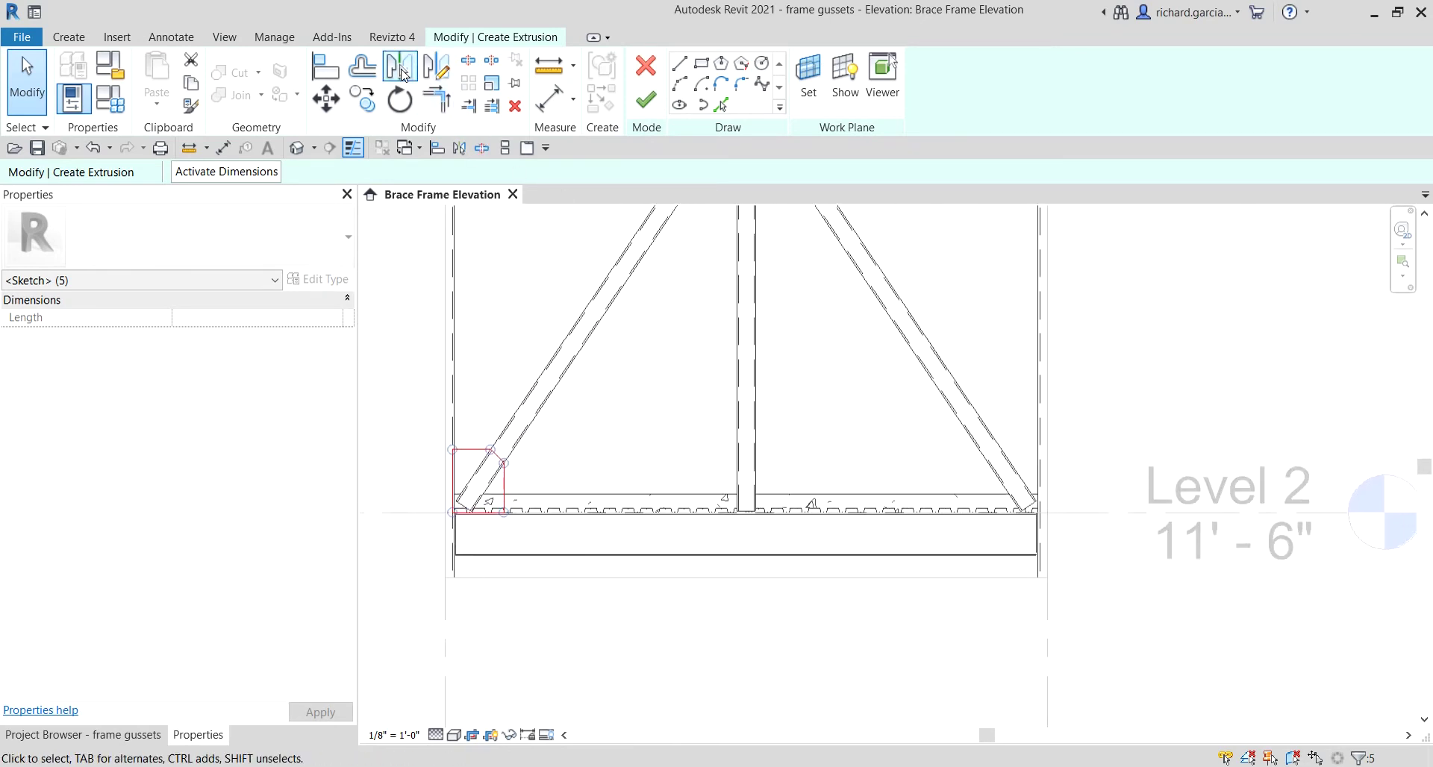
left_click(400, 69)
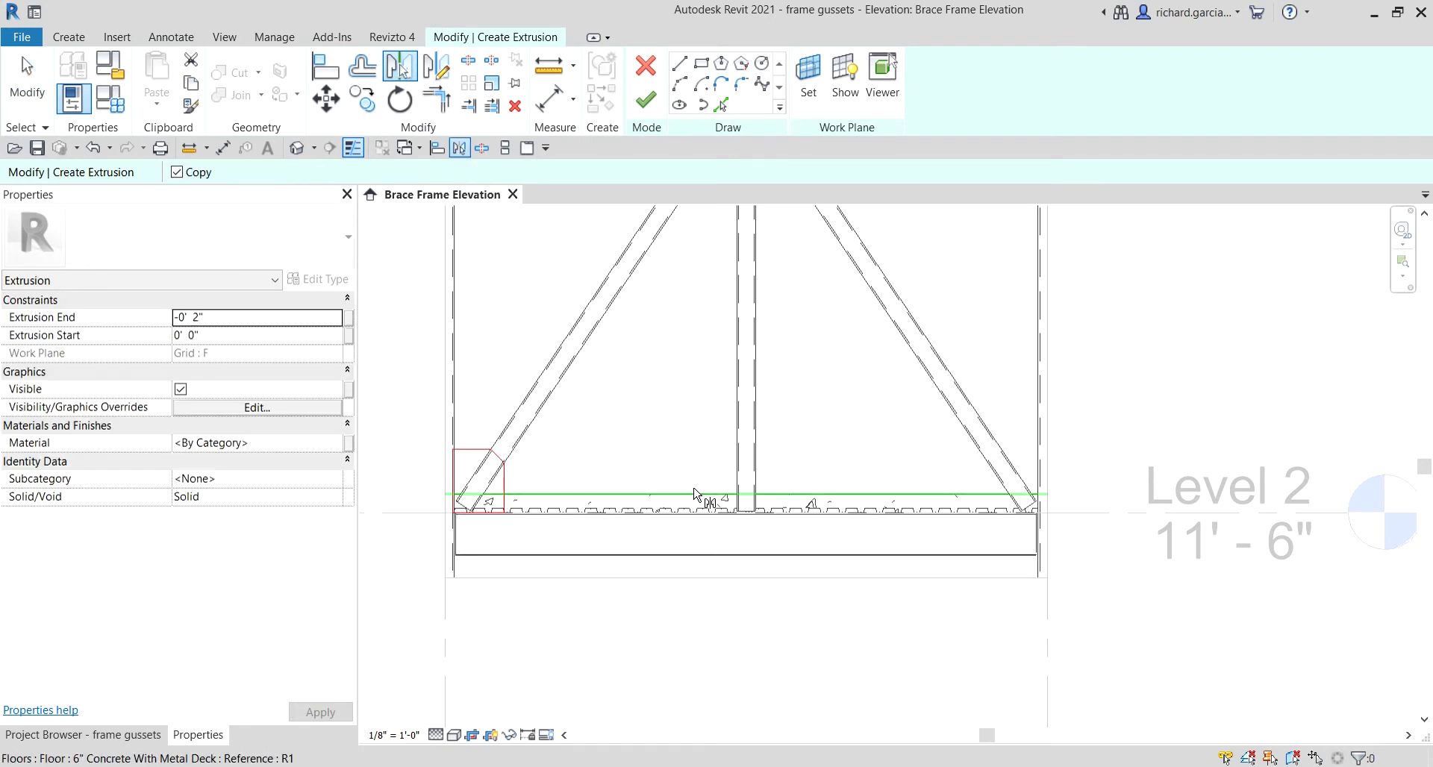
scroll(702, 491, "up", 3)
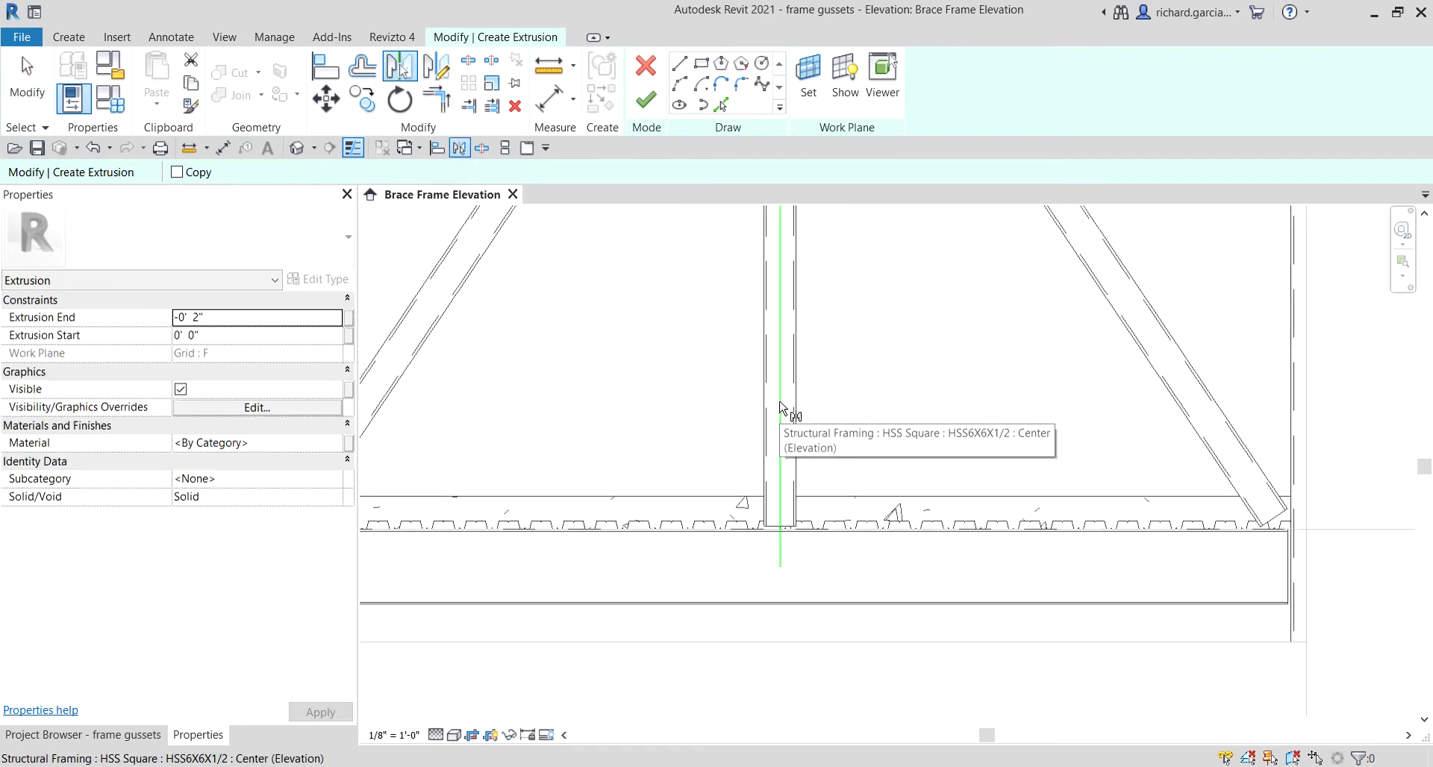
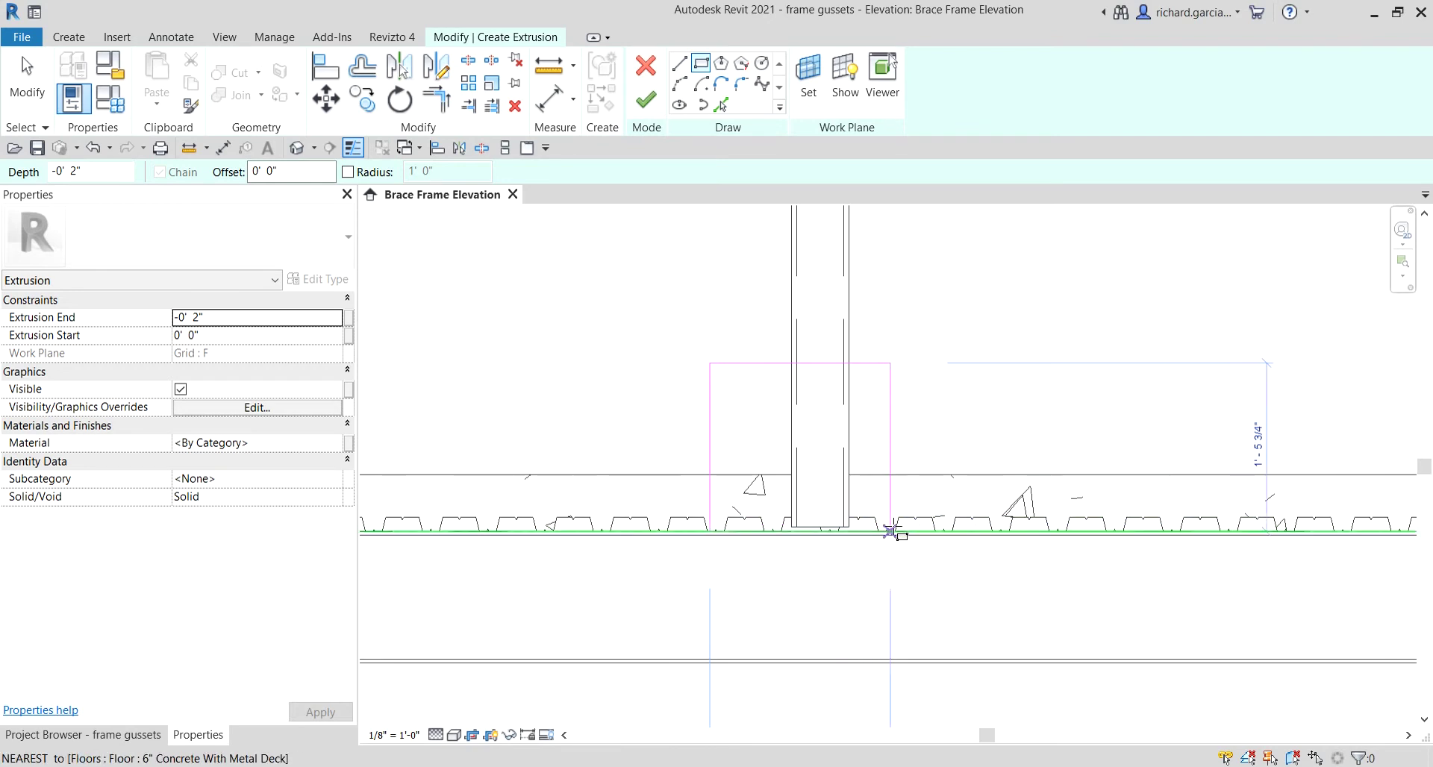
Step: Sketch a rectangular gusset outline about 1'-8 3/4" wide and 1'-5 3/4" tall around the base of the middle post
left_click(907, 532)
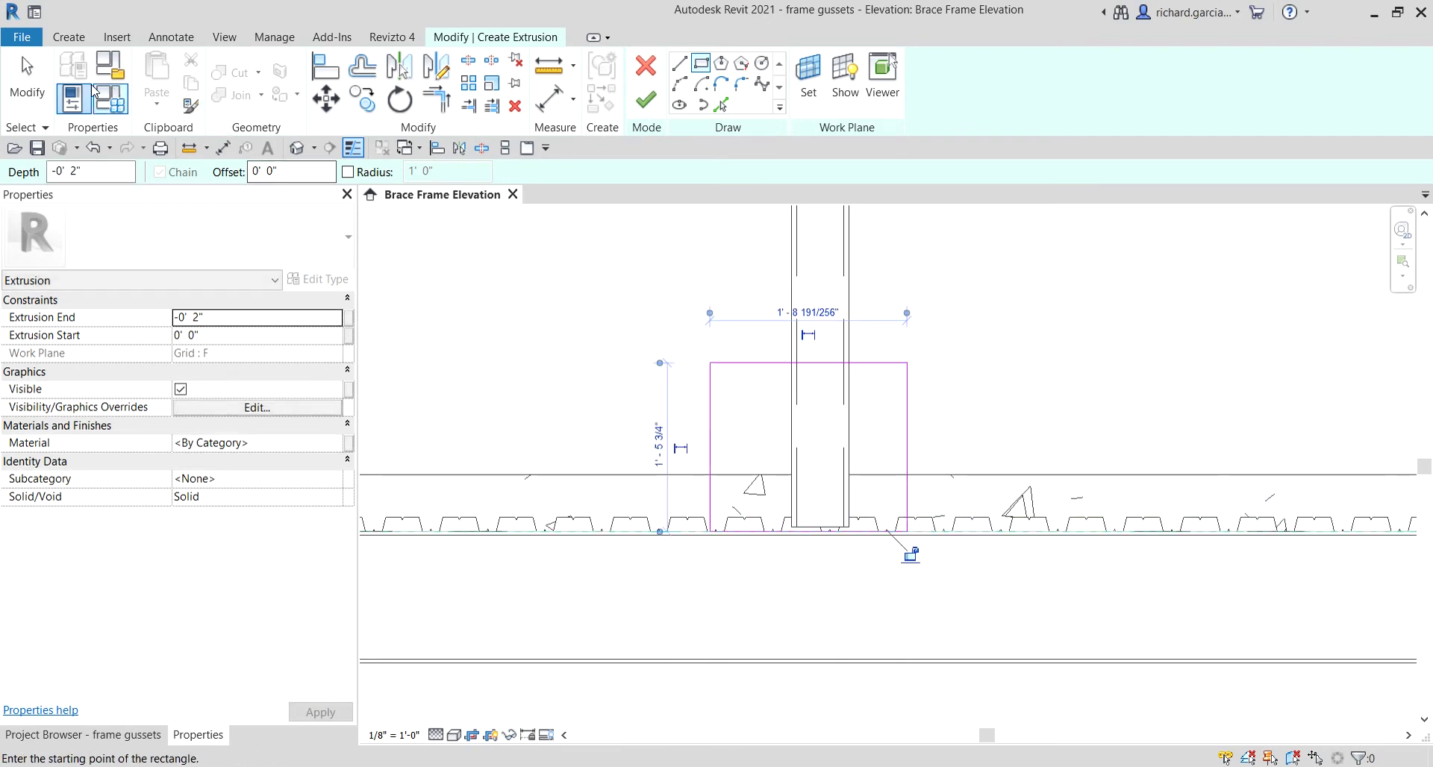
left_click(22, 84)
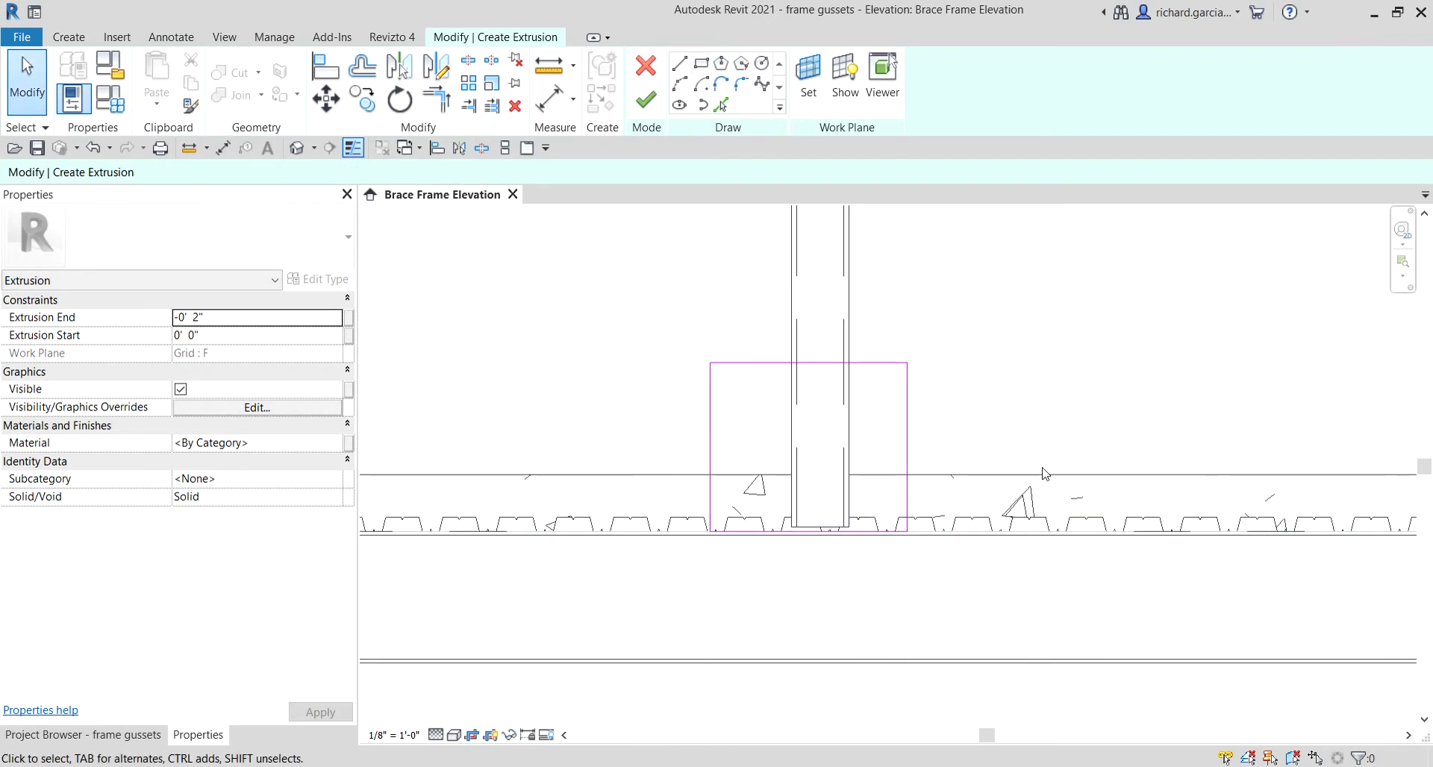
Step: Move the rectangular gusset outline horizontally so the midpoint of its upper edge sits on the middle post's centerline
left_click_drag(659, 308, 999, 629)
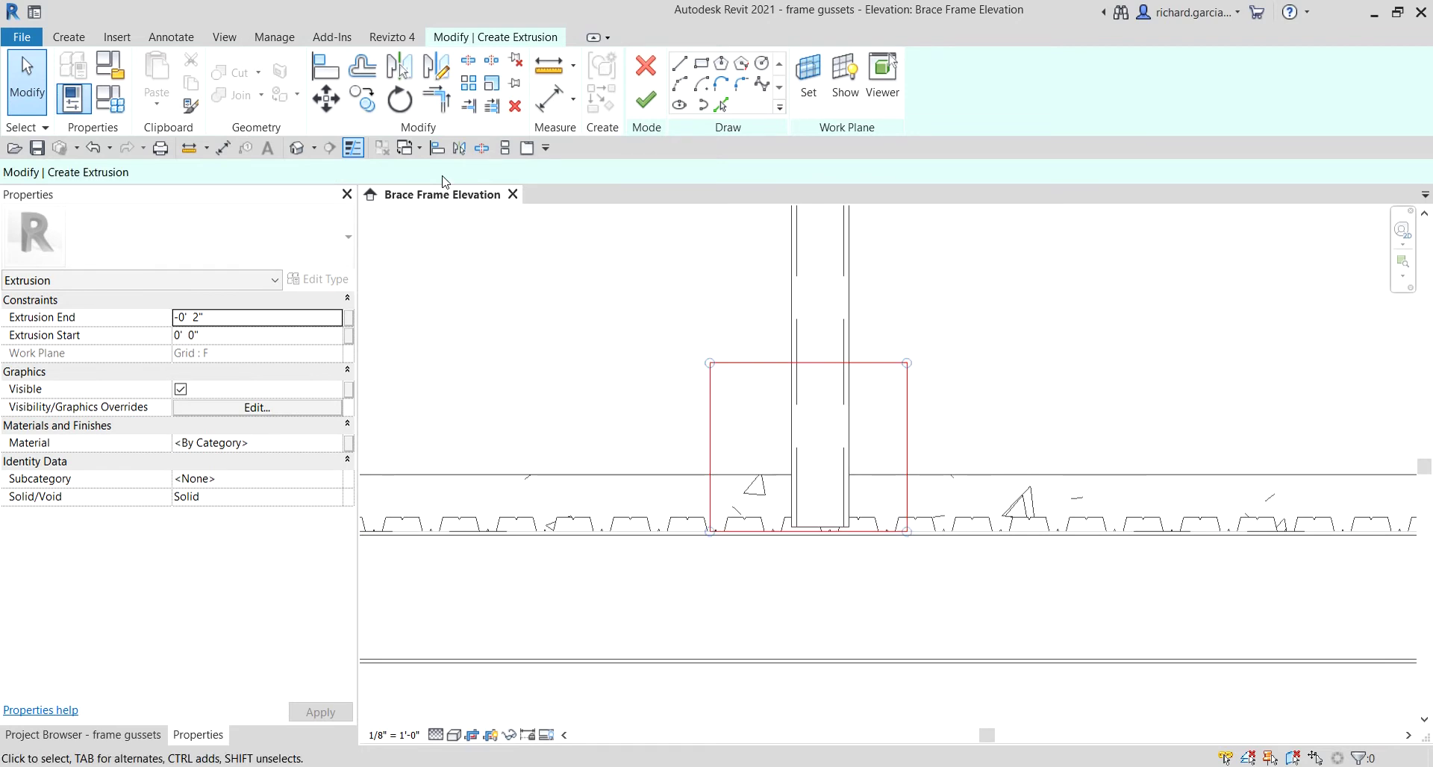
left_click(327, 97)
scroll(795, 394, "up", 3)
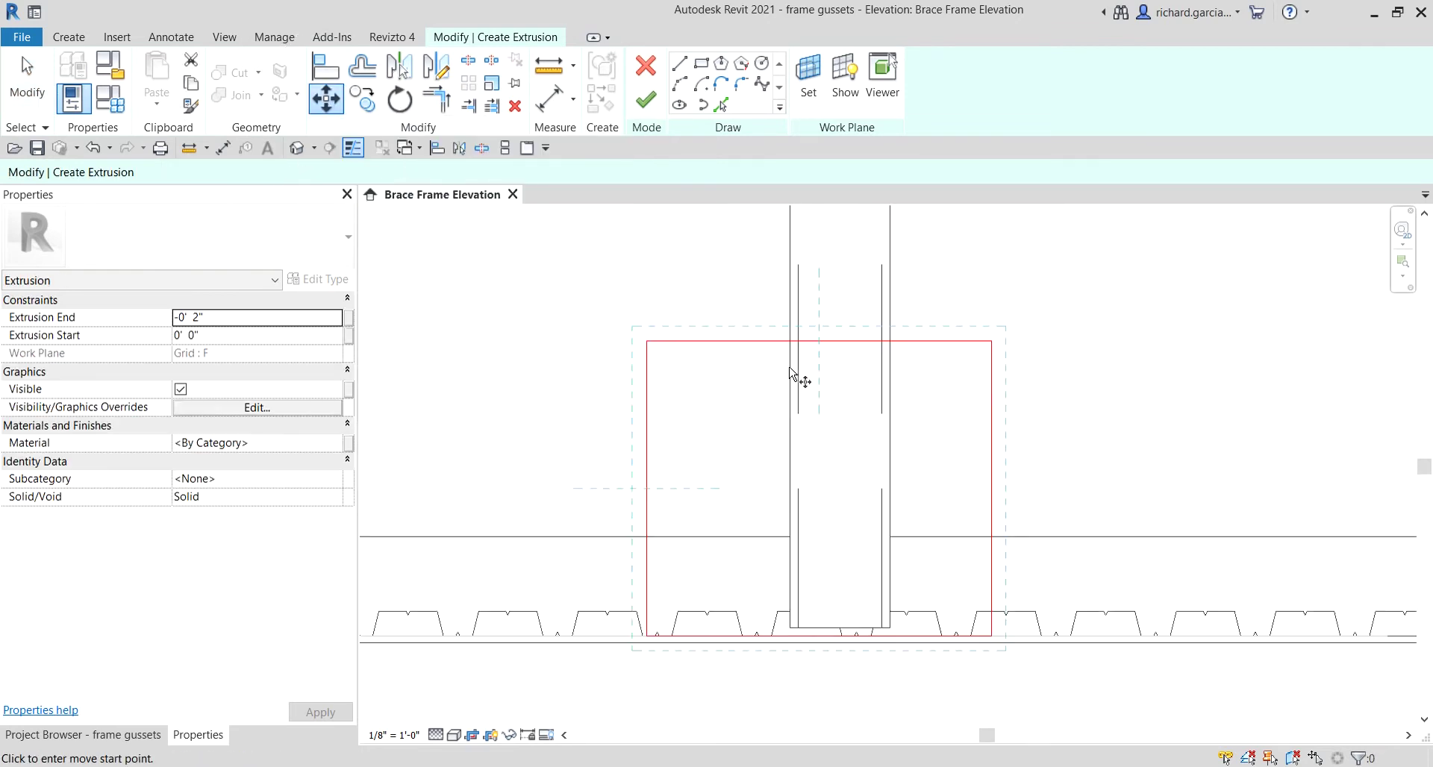
left_click(819, 342)
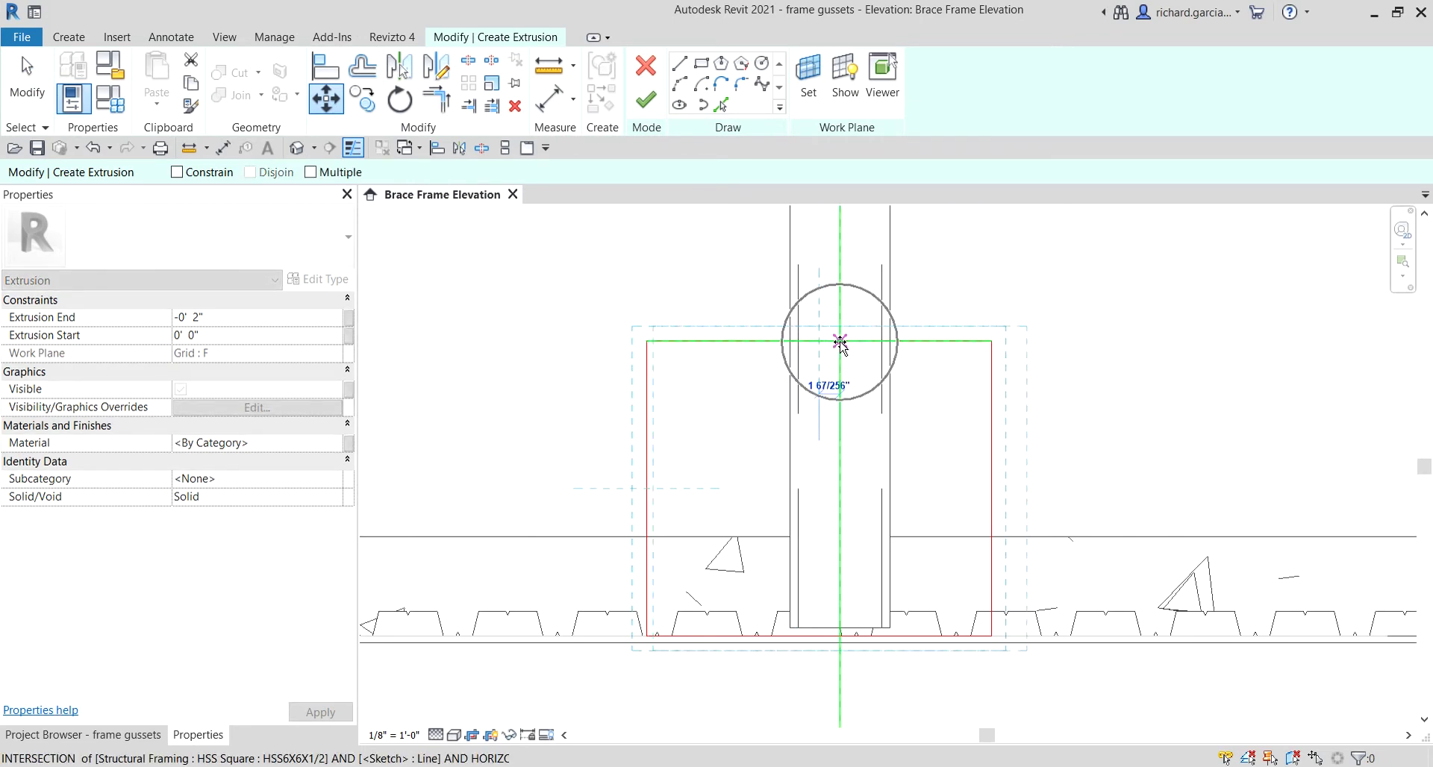
left_click(840, 342)
left_click(1167, 311)
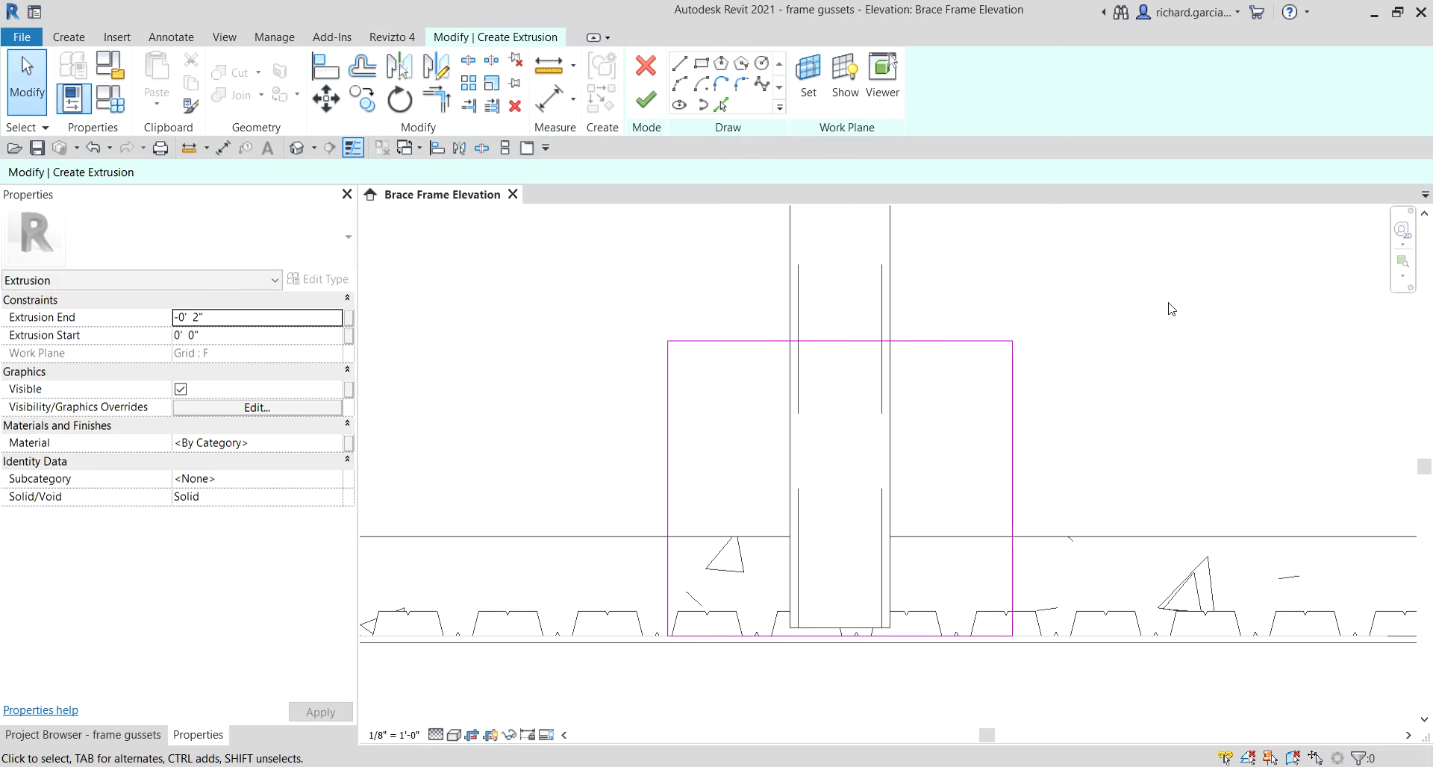
Step: Sketch a semicircular gusset outline of about 1'-6" radius under the upper beam where the braces meet, and close it with a straight line
scroll(1060, 404, "down", 4)
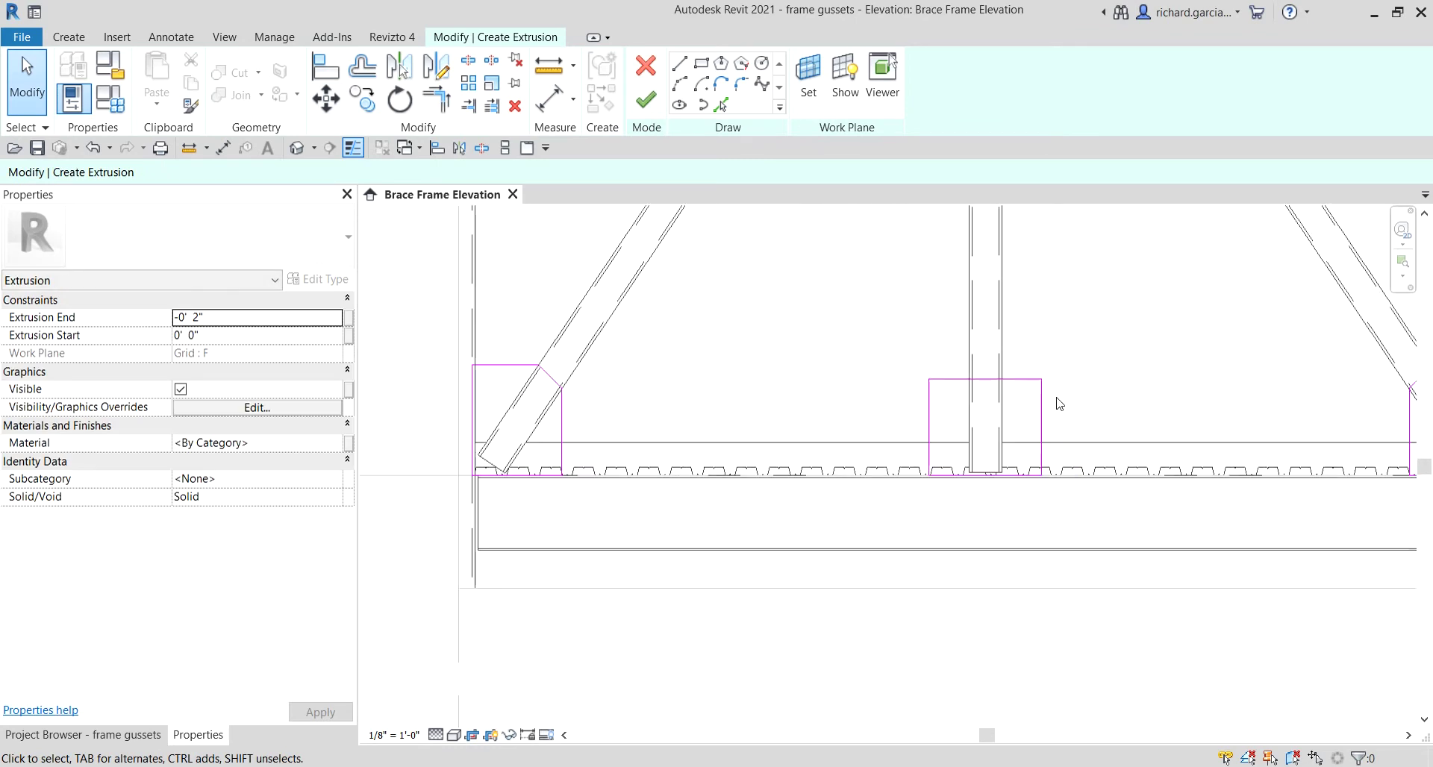
middle_click_drag(1158, 394, 903, 336)
scroll(860, 269, "up", 3)
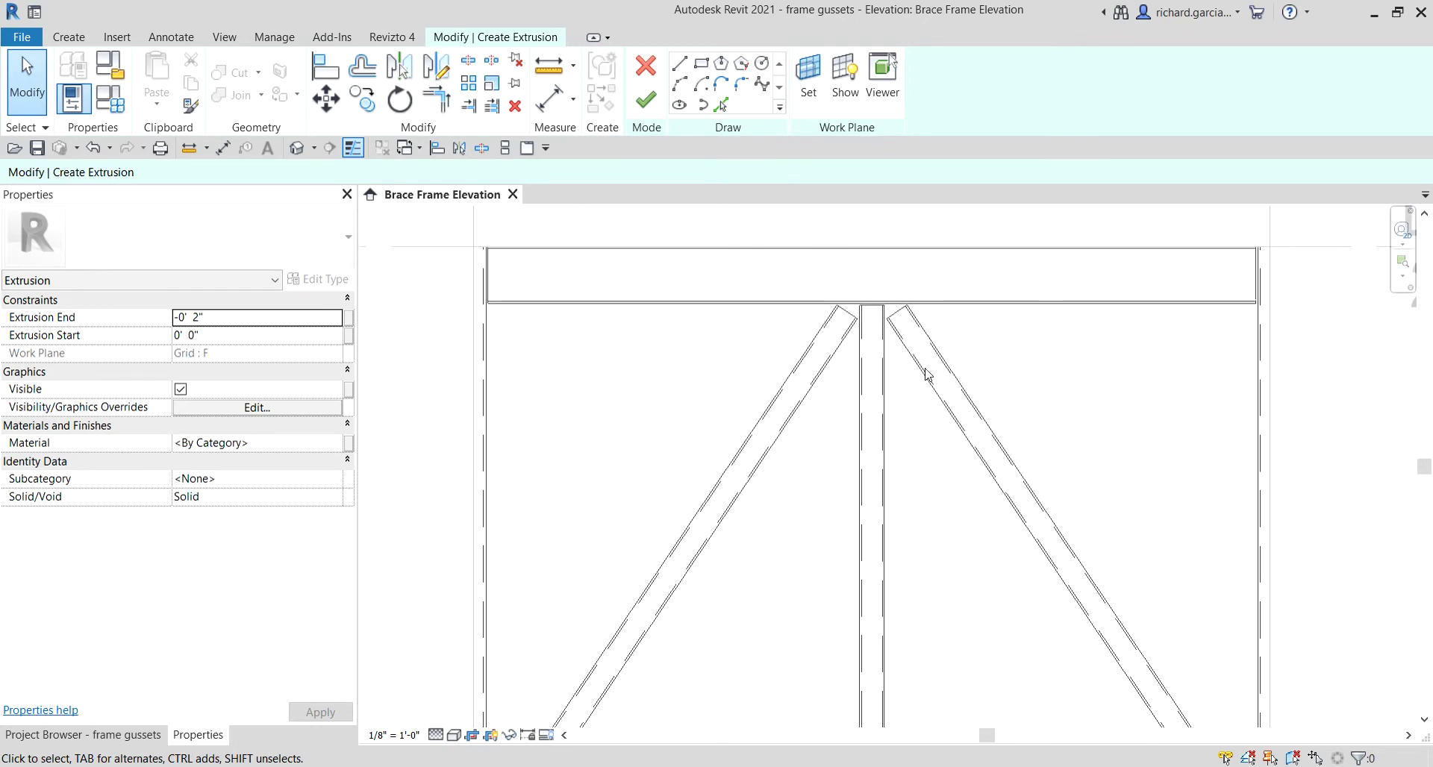
left_click(677, 86)
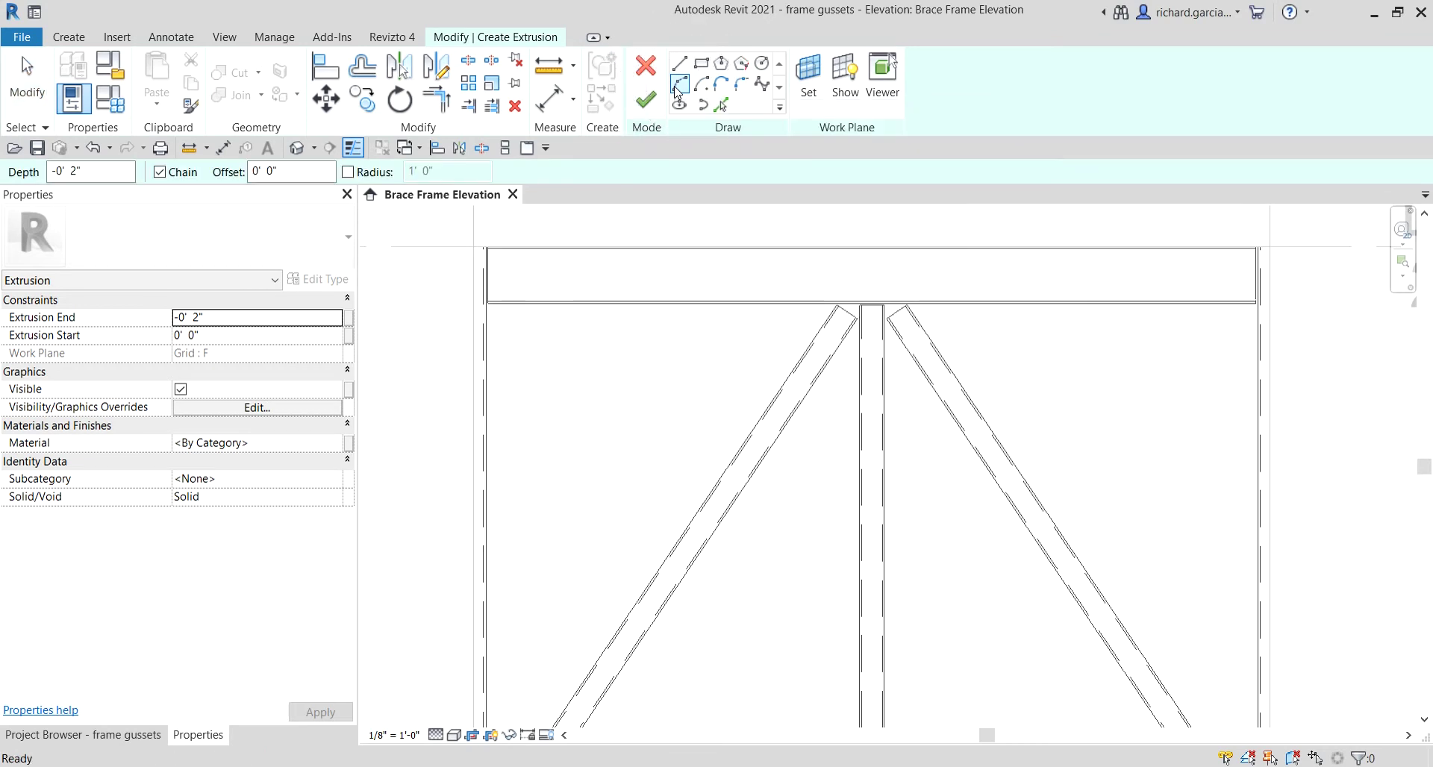
scroll(865, 343, "up", 4)
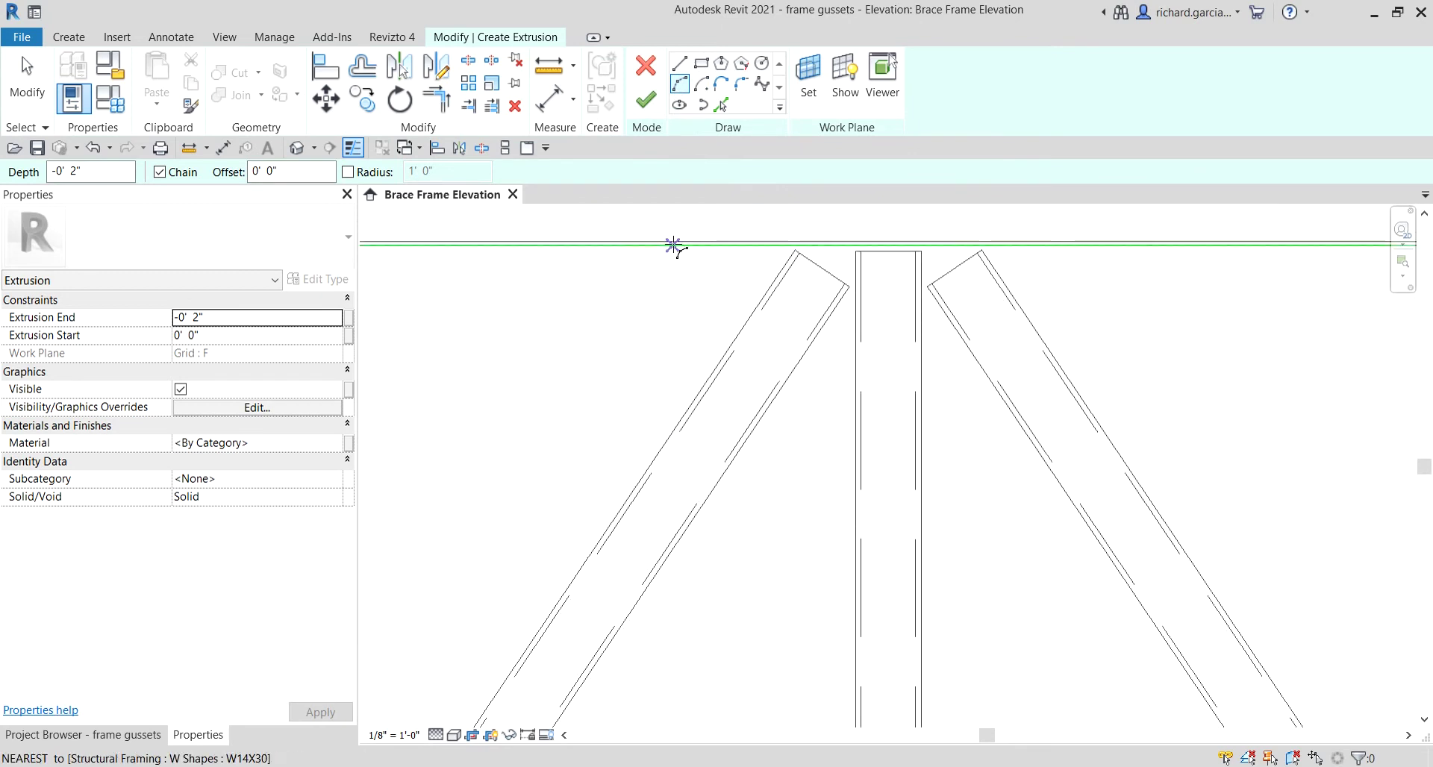
left_click(673, 246)
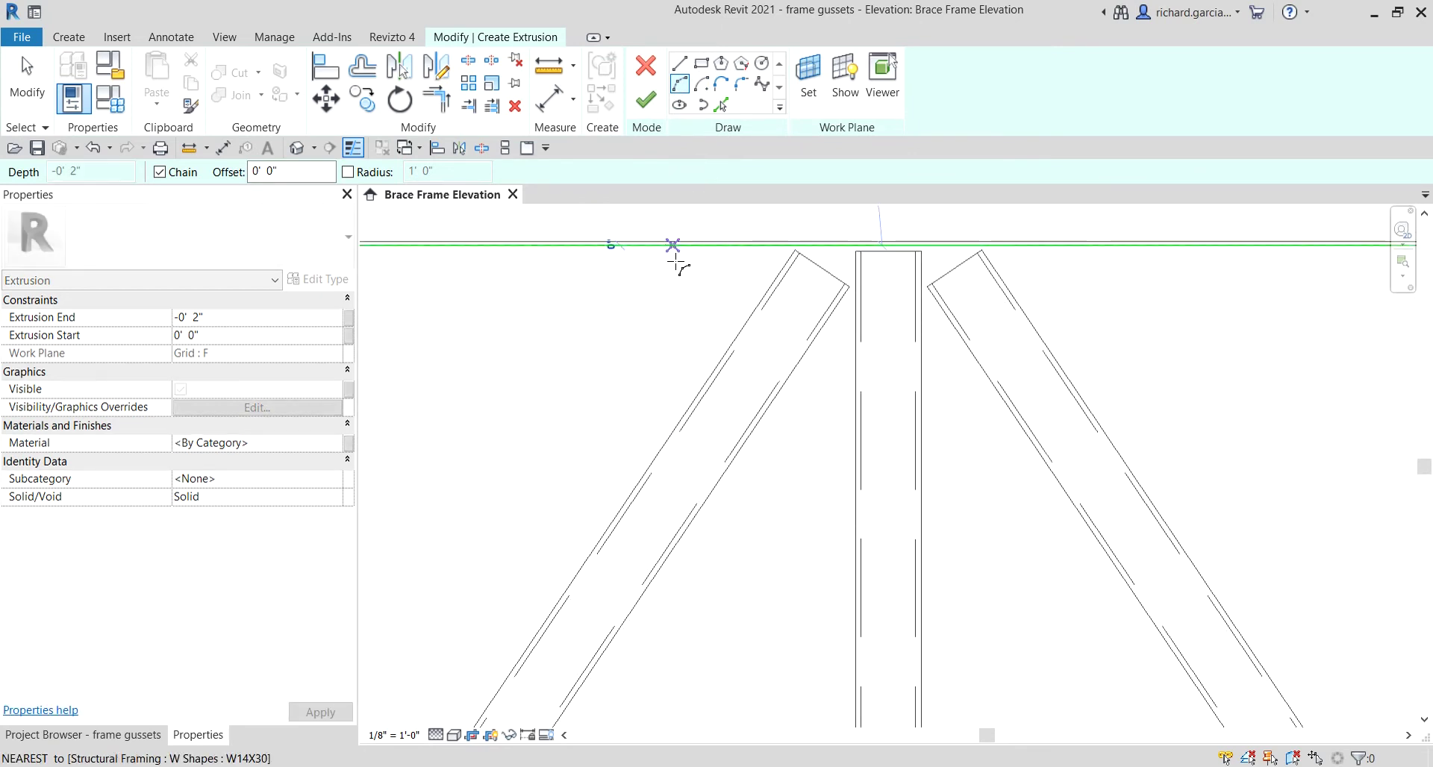
left_click(1065, 245)
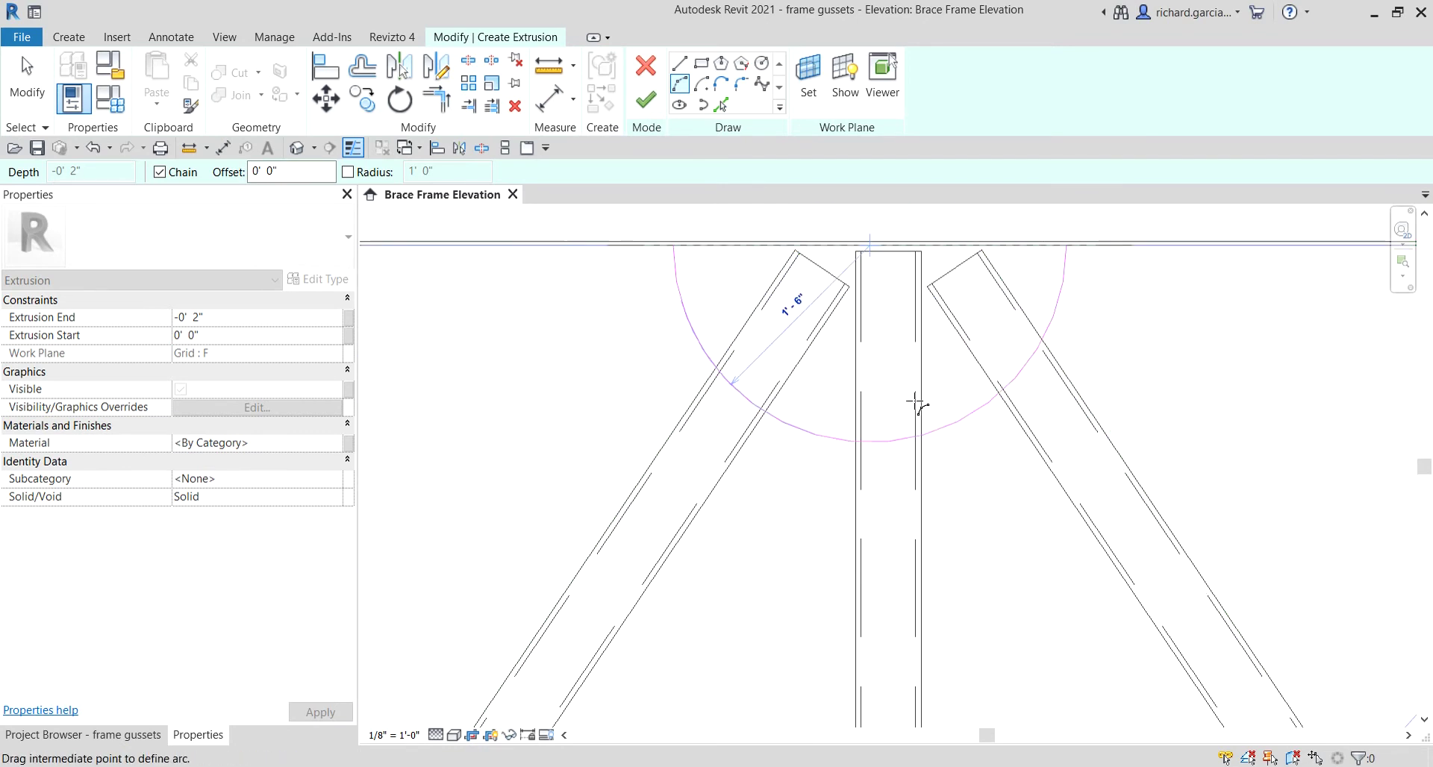
left_click(858, 440)
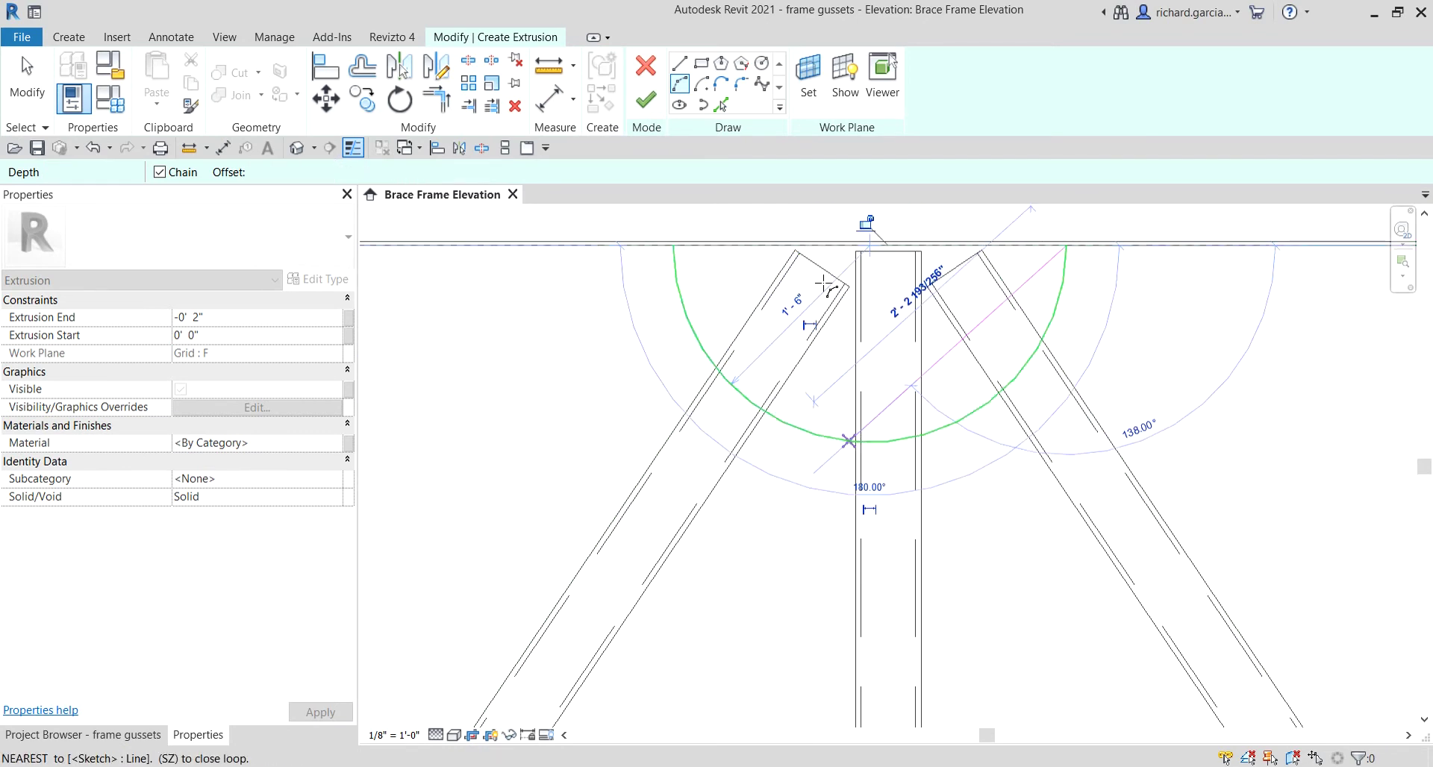
left_click(679, 64)
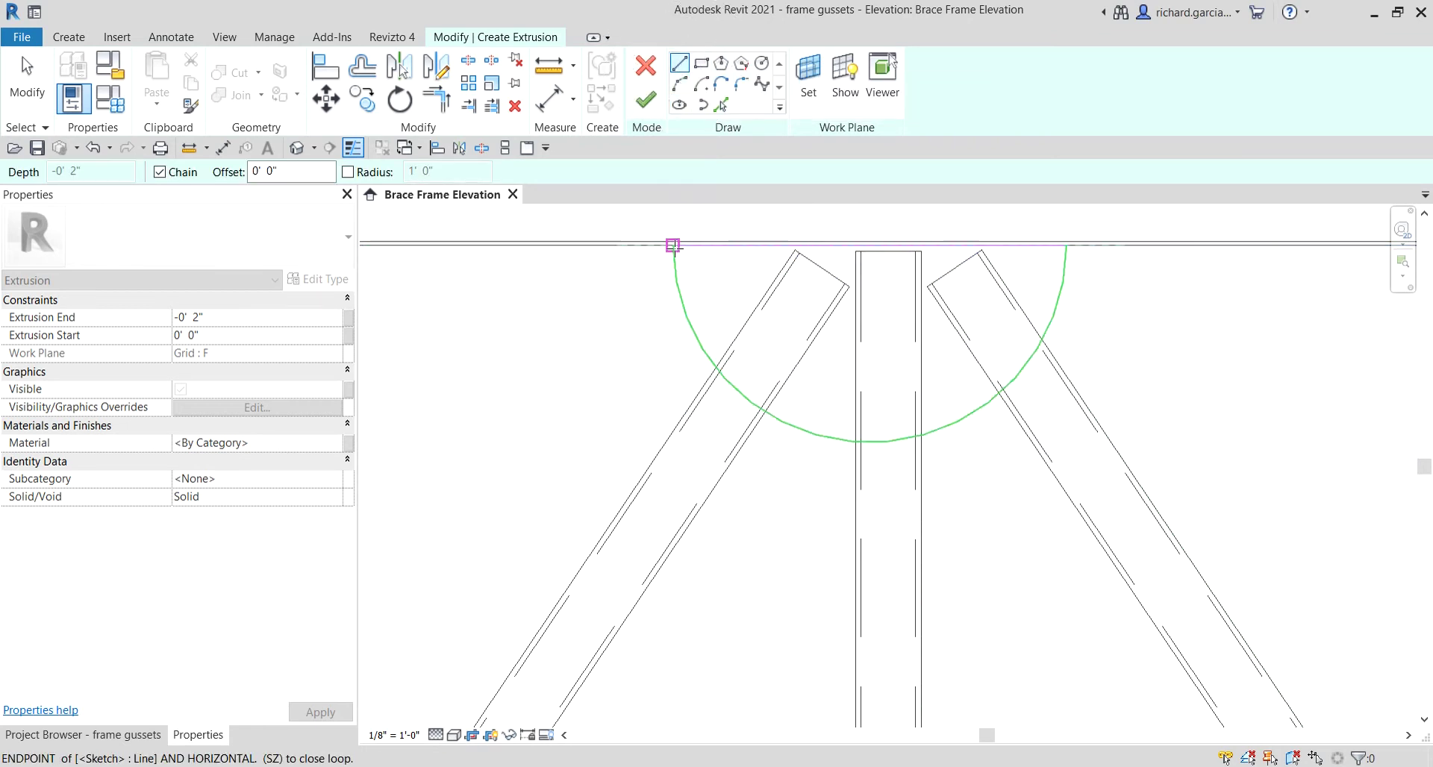
left_click(673, 246)
left_click(27, 80)
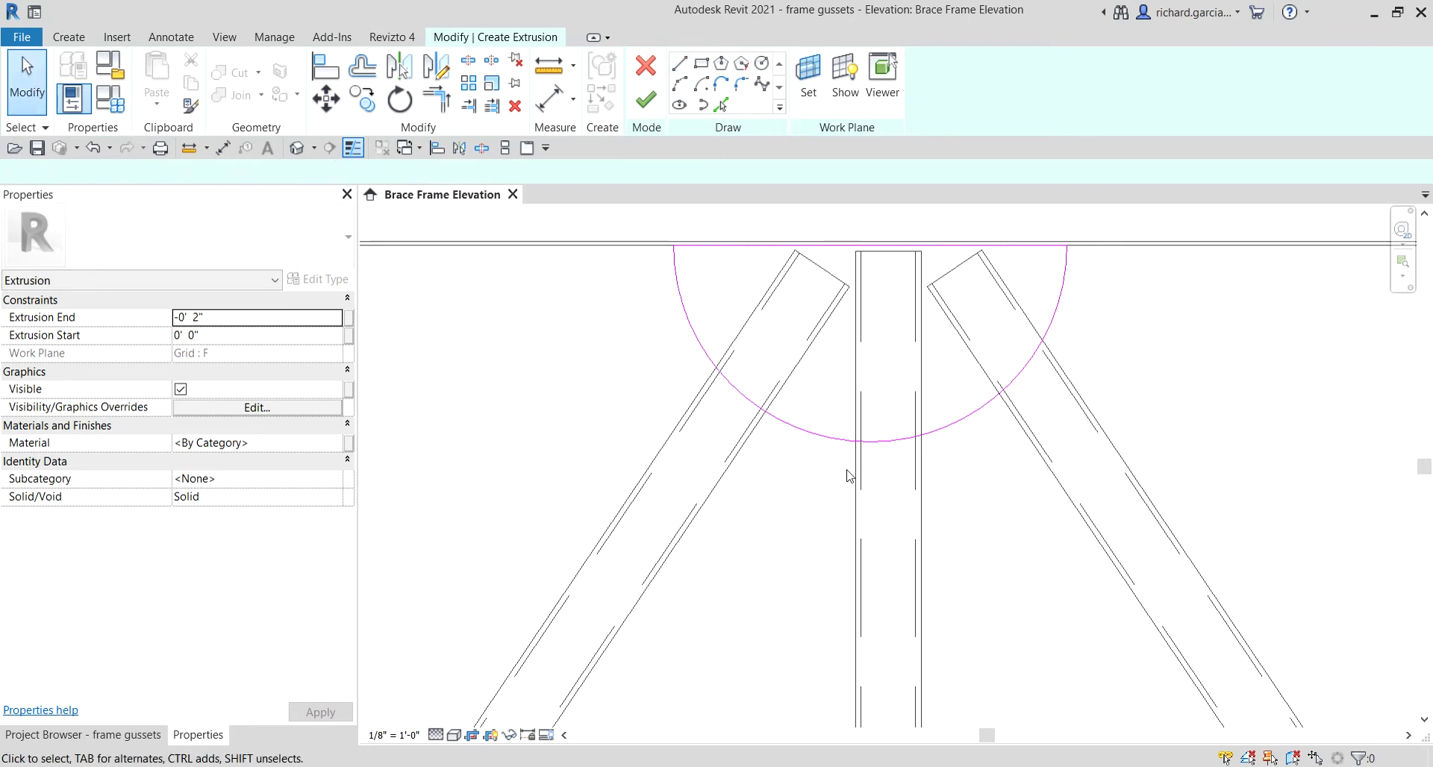
Step: Move the semicircular gusset outline so its center lies on the midpoint of the upper beam's underside
scroll(849, 476, "down", 3)
left_click_drag(683, 306, 1143, 569)
left_click(326, 98)
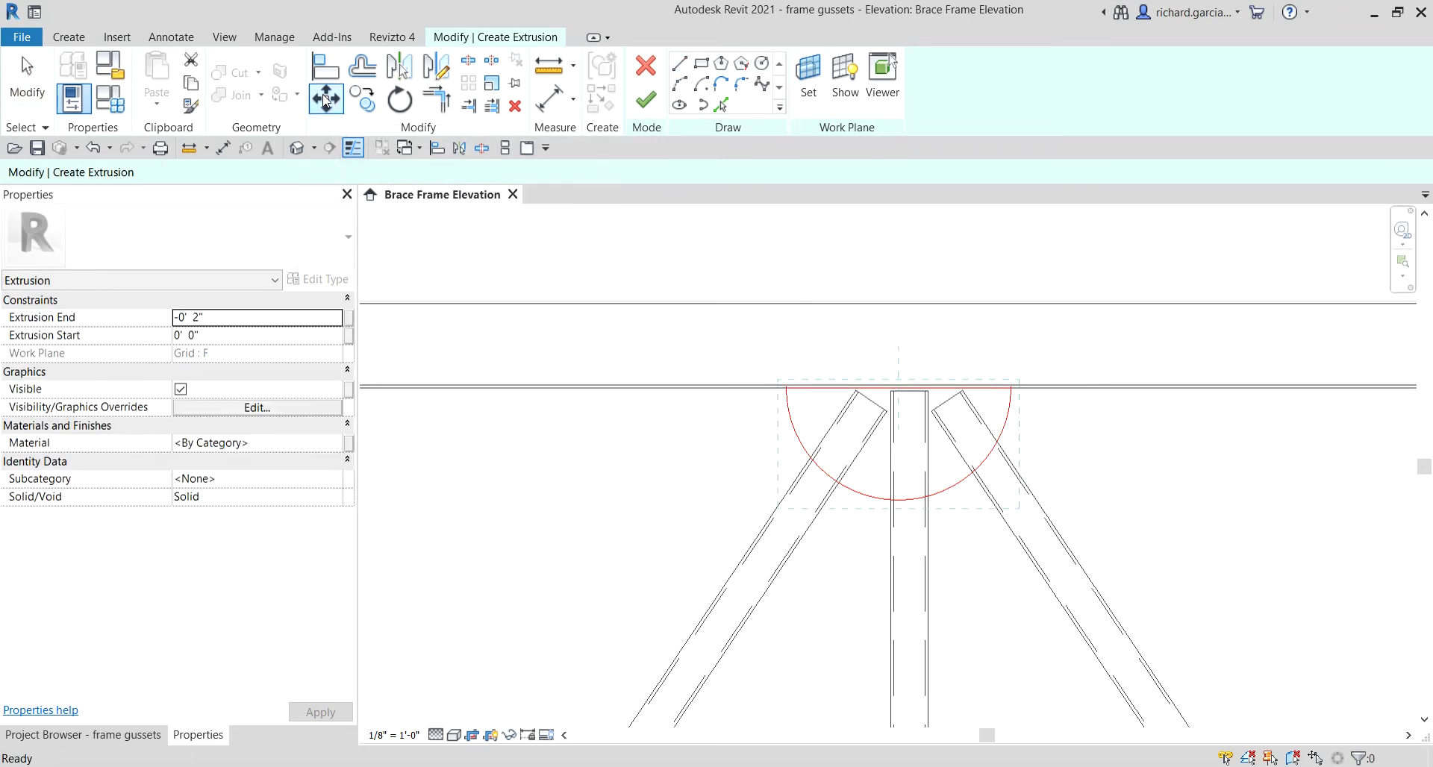
scroll(889, 406, "up", 4)
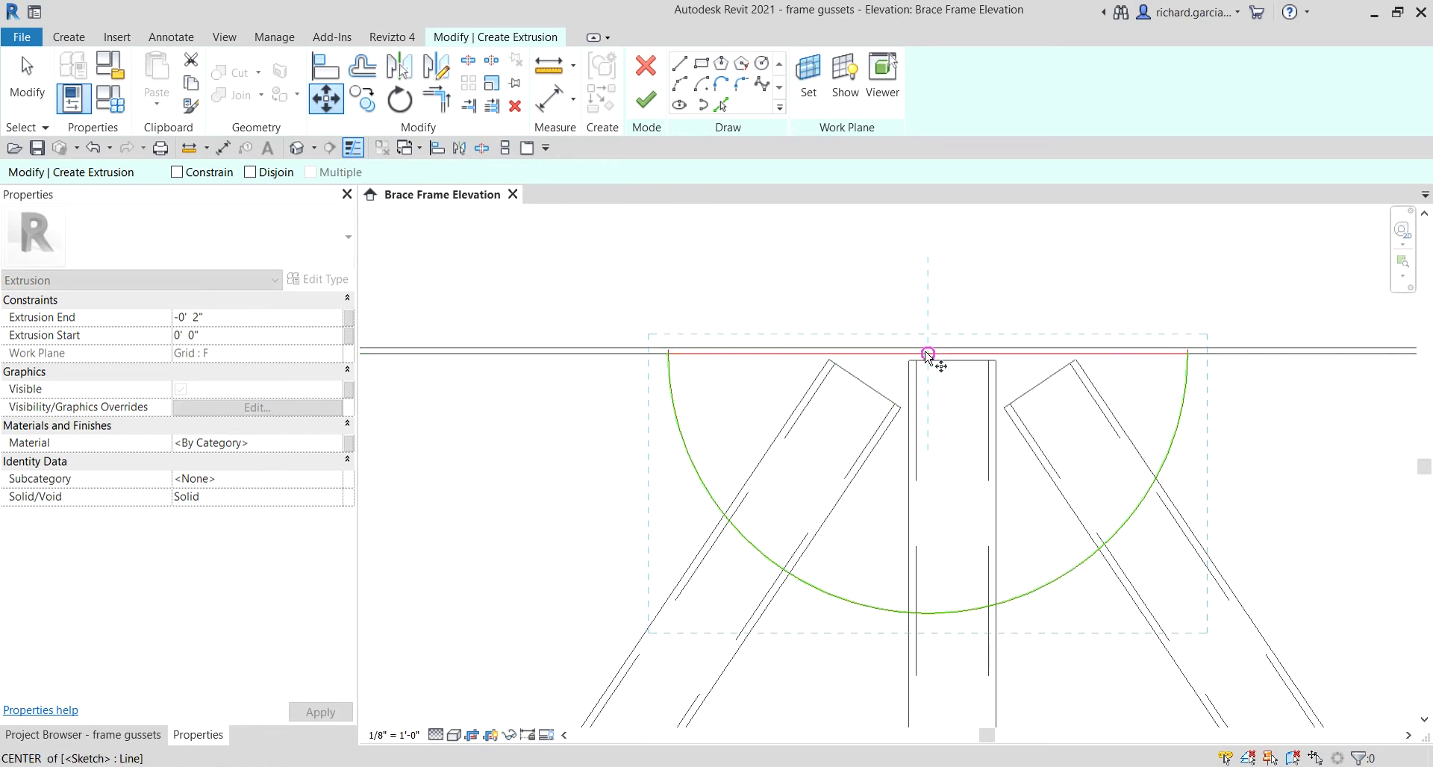
left_click(928, 353)
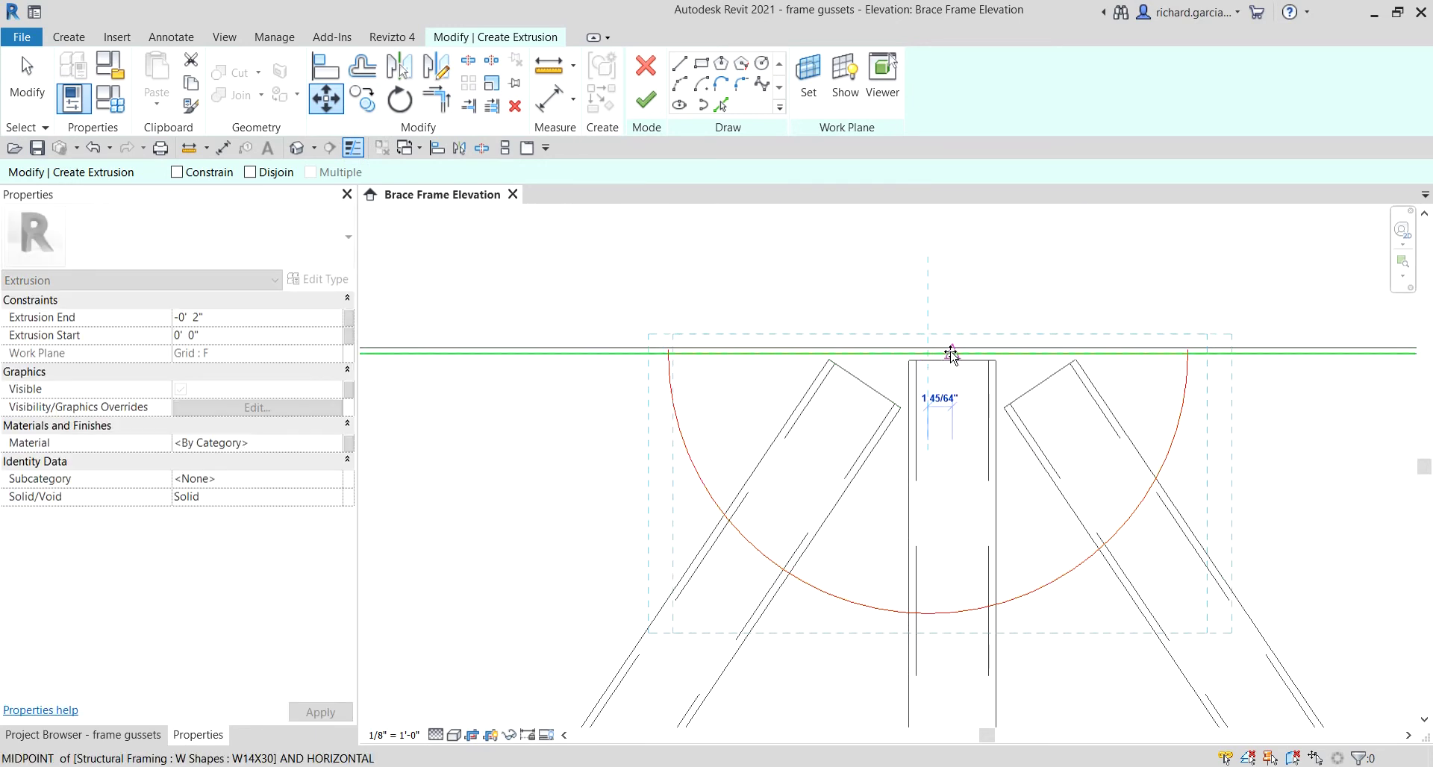
left_click(950, 354)
scroll(777, 352, "down", 4)
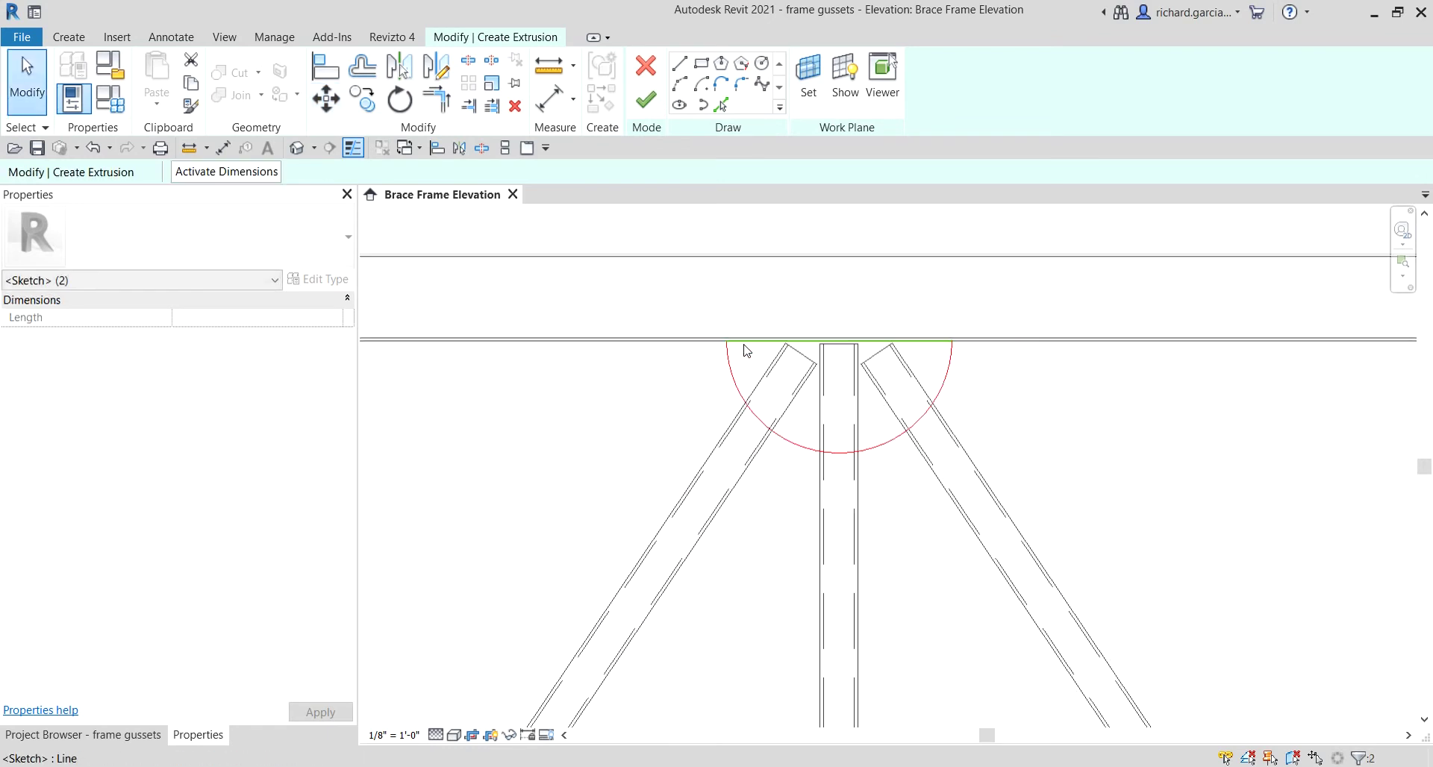
scroll(737, 352, "down", 1)
scroll(838, 323, "up", 4)
scroll(828, 373, "up", 1)
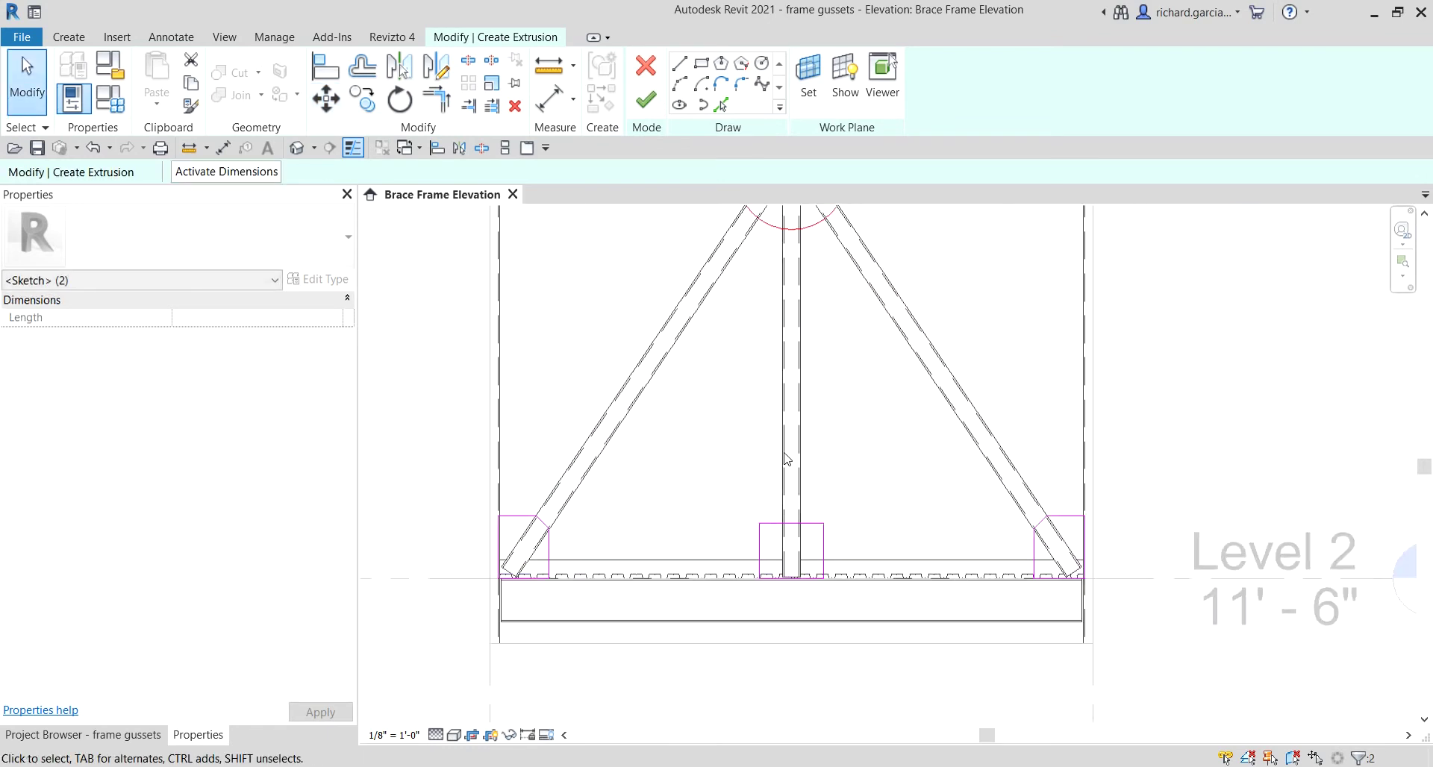
middle_click_drag(824, 403, 819, 463)
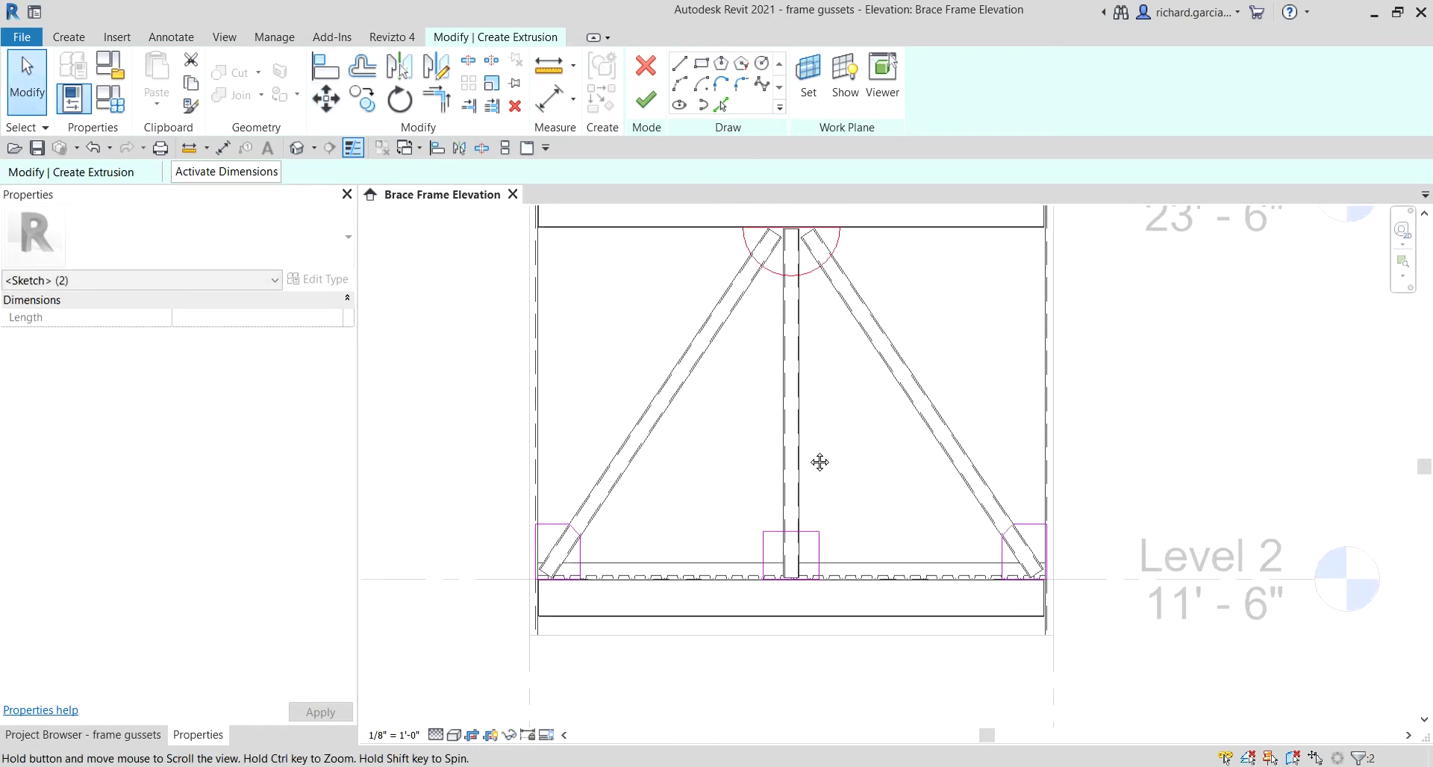
left_click(446, 363)
Step: Set the extrusion end to -1/2" and the extrusion start to 1/2", and finish the gusset extrusion sketch
left_click(214, 321)
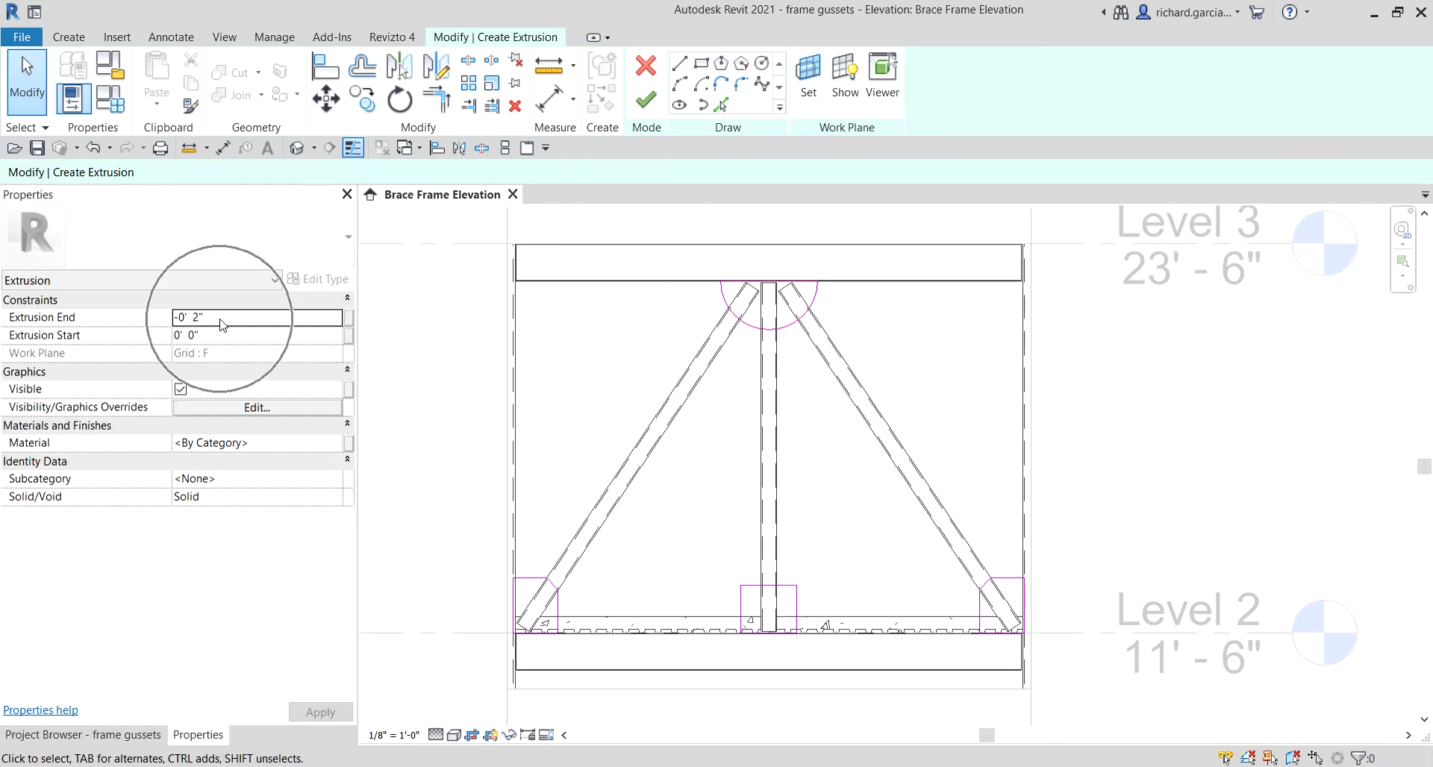
key("Home")
key("Delete")
left_click(230, 321)
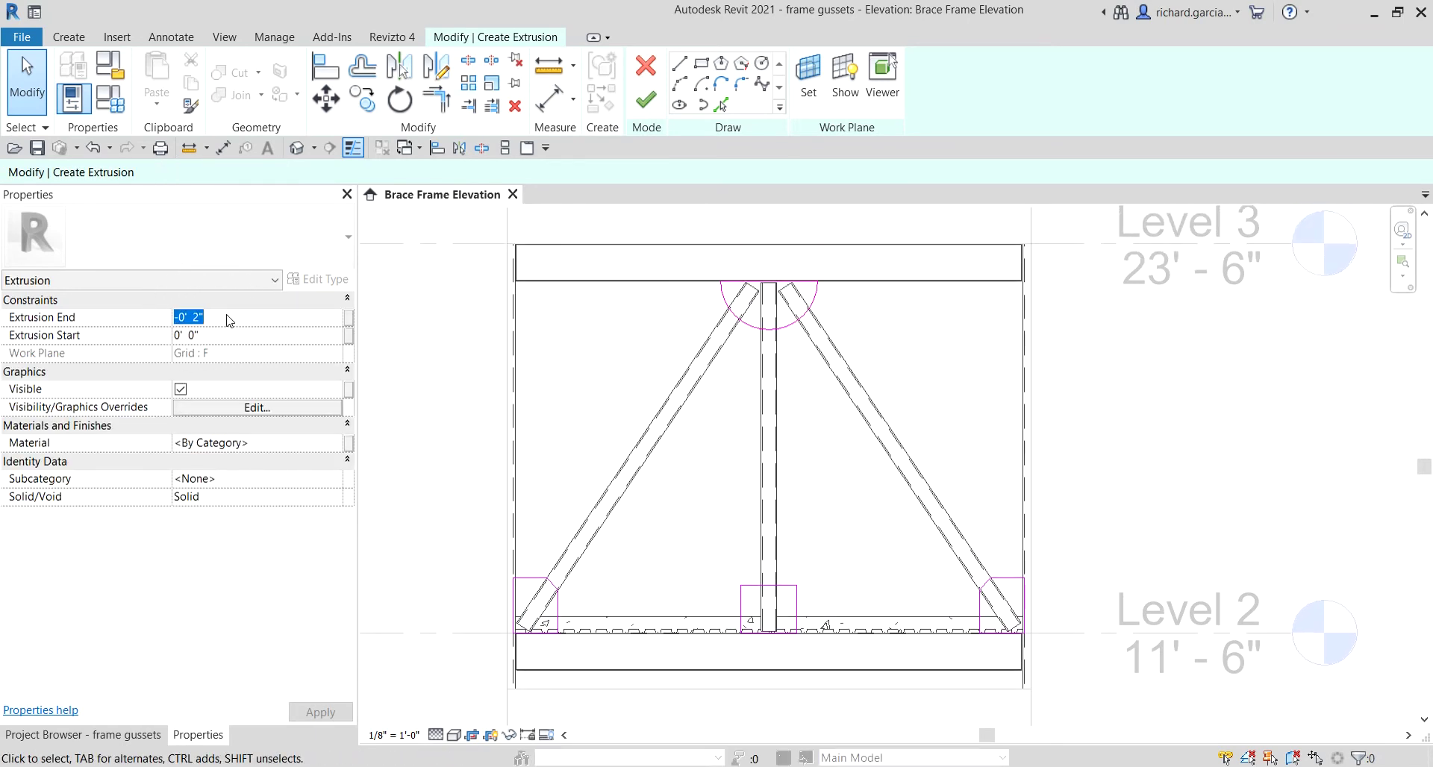
type("-1/")
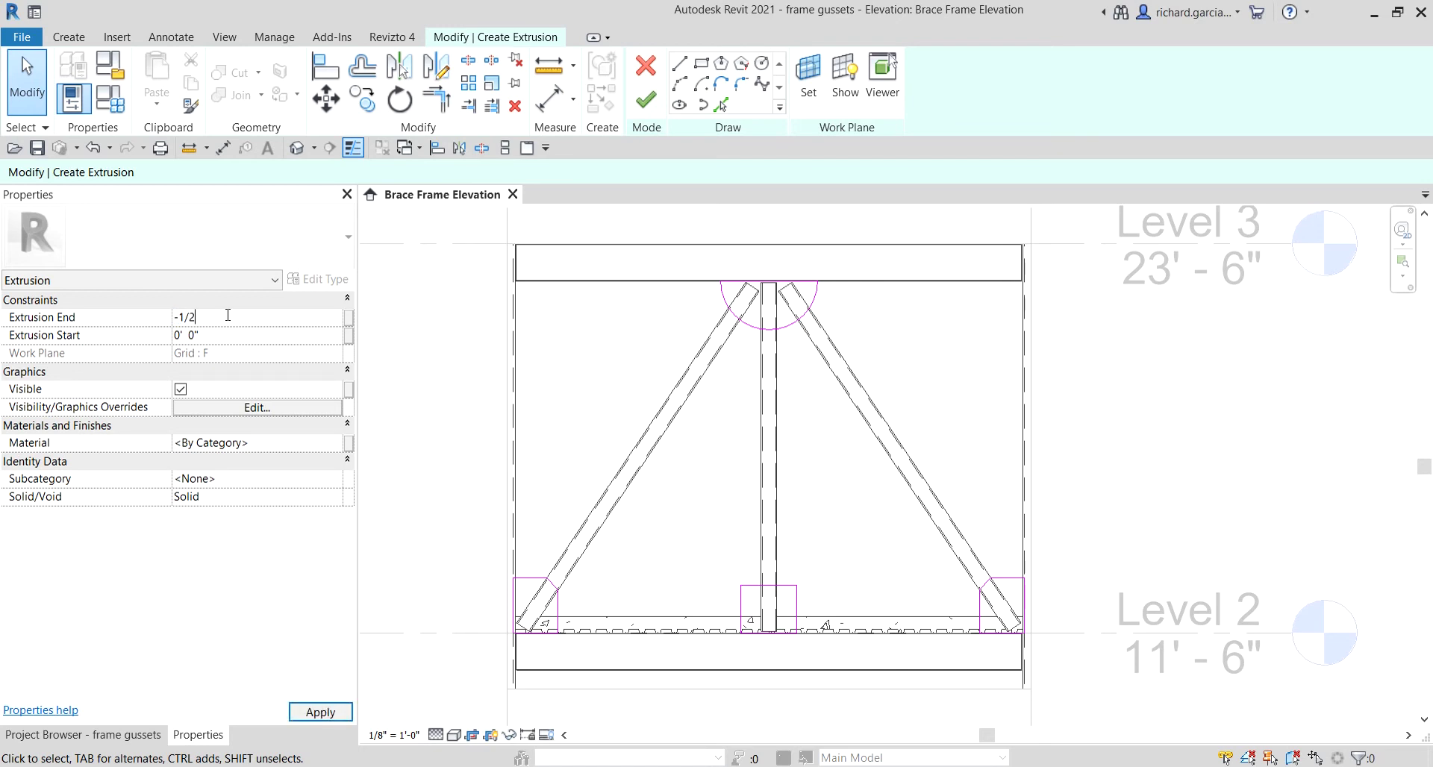
left_click(241, 337)
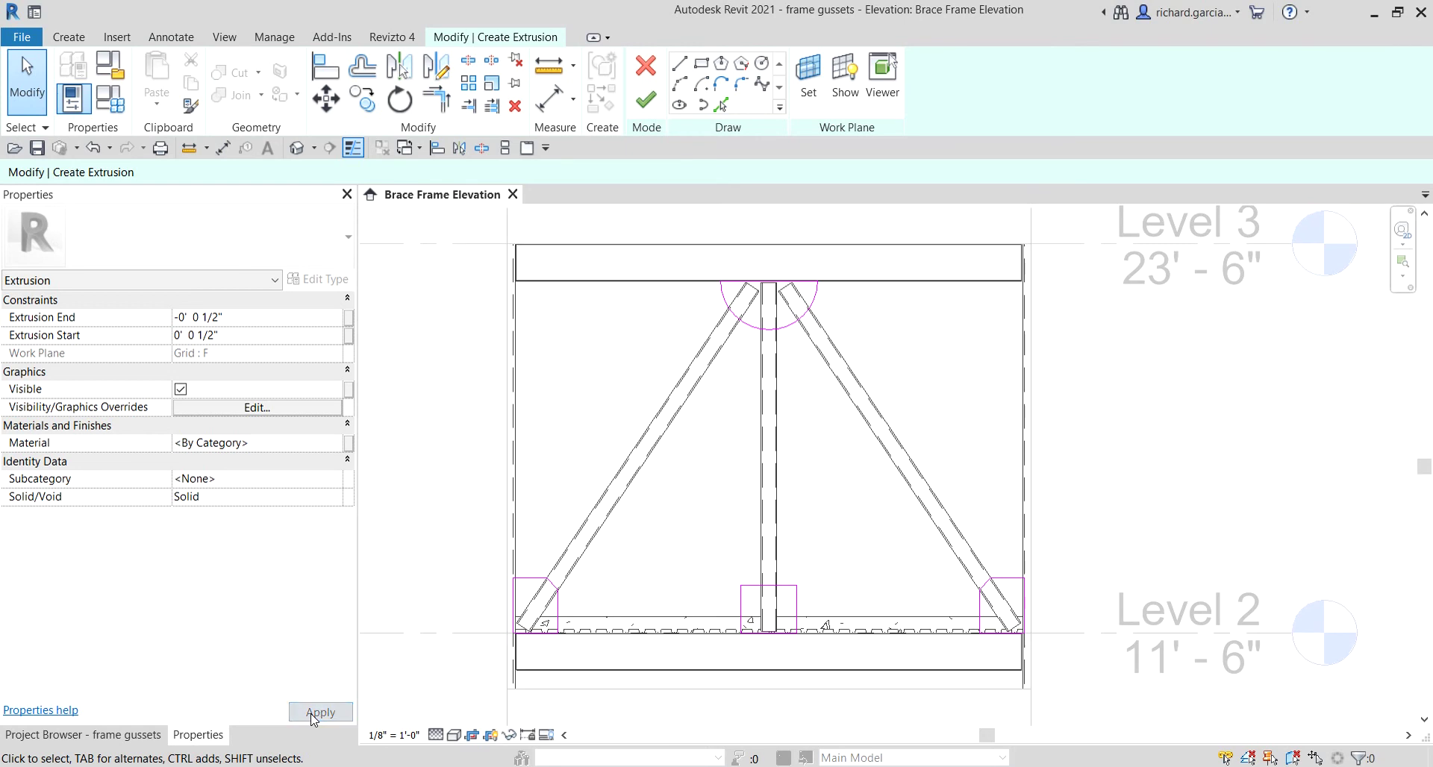
left_click(646, 102)
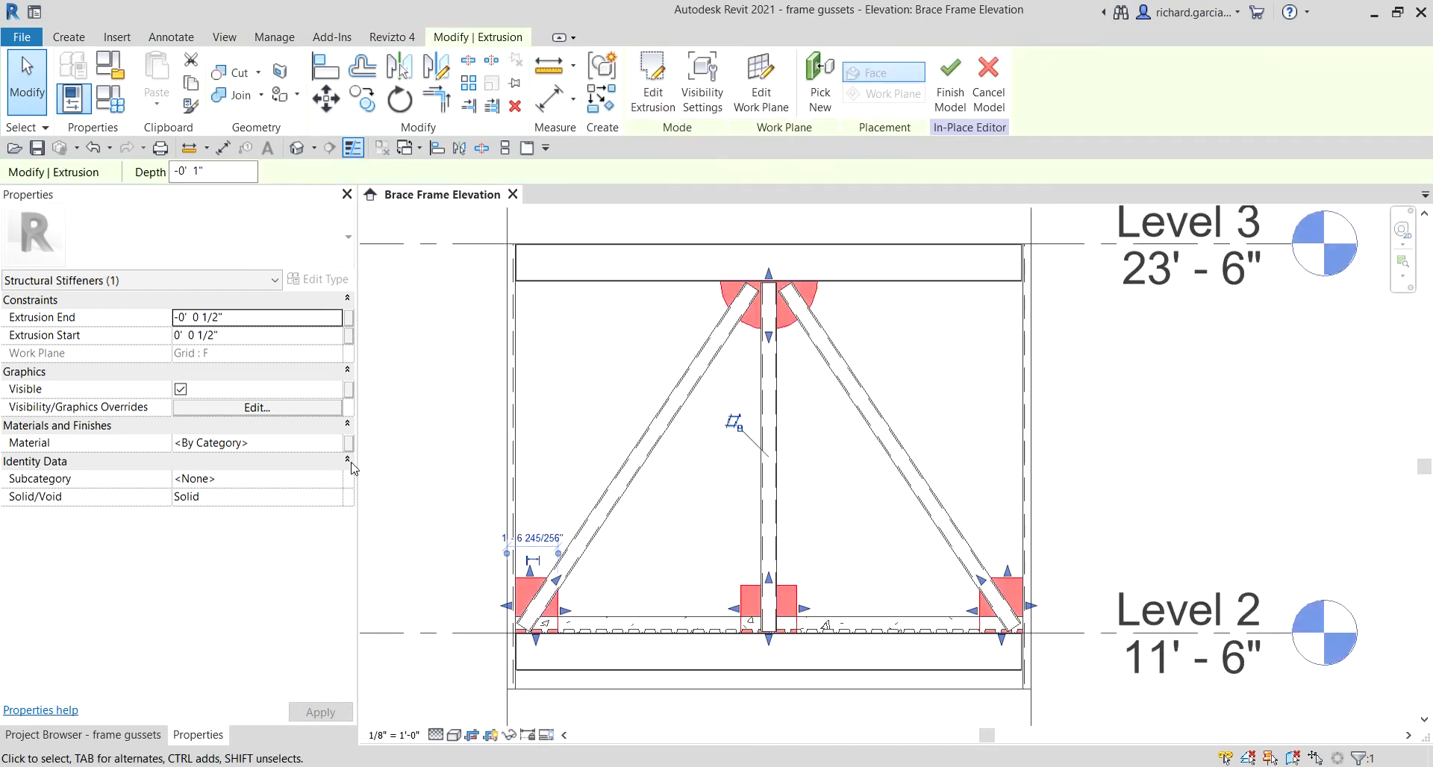
Step: Assign the material Steel ASTM A500, Grade B, Round to the gusset extrusion and finish the in-place model
left_click(1224, 349)
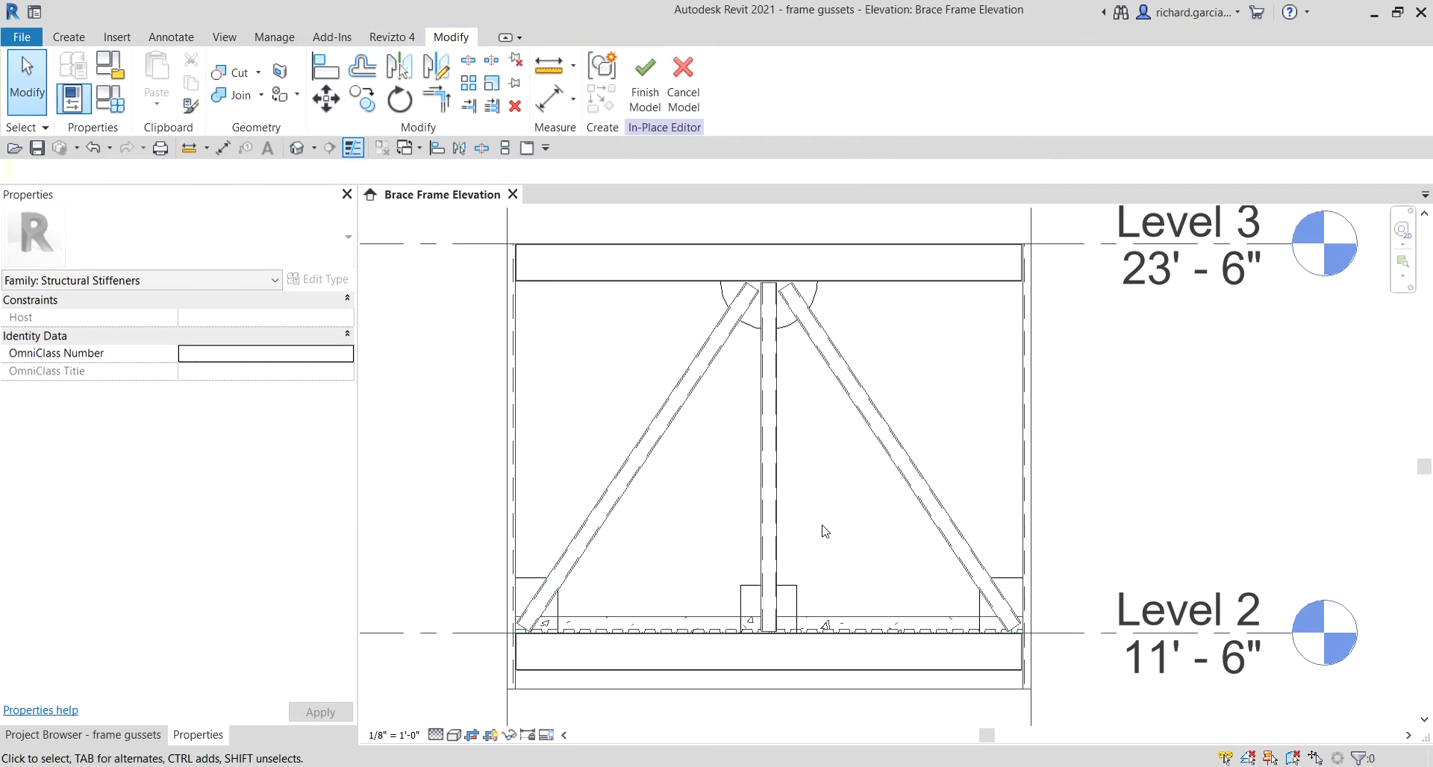
left_click(791, 331)
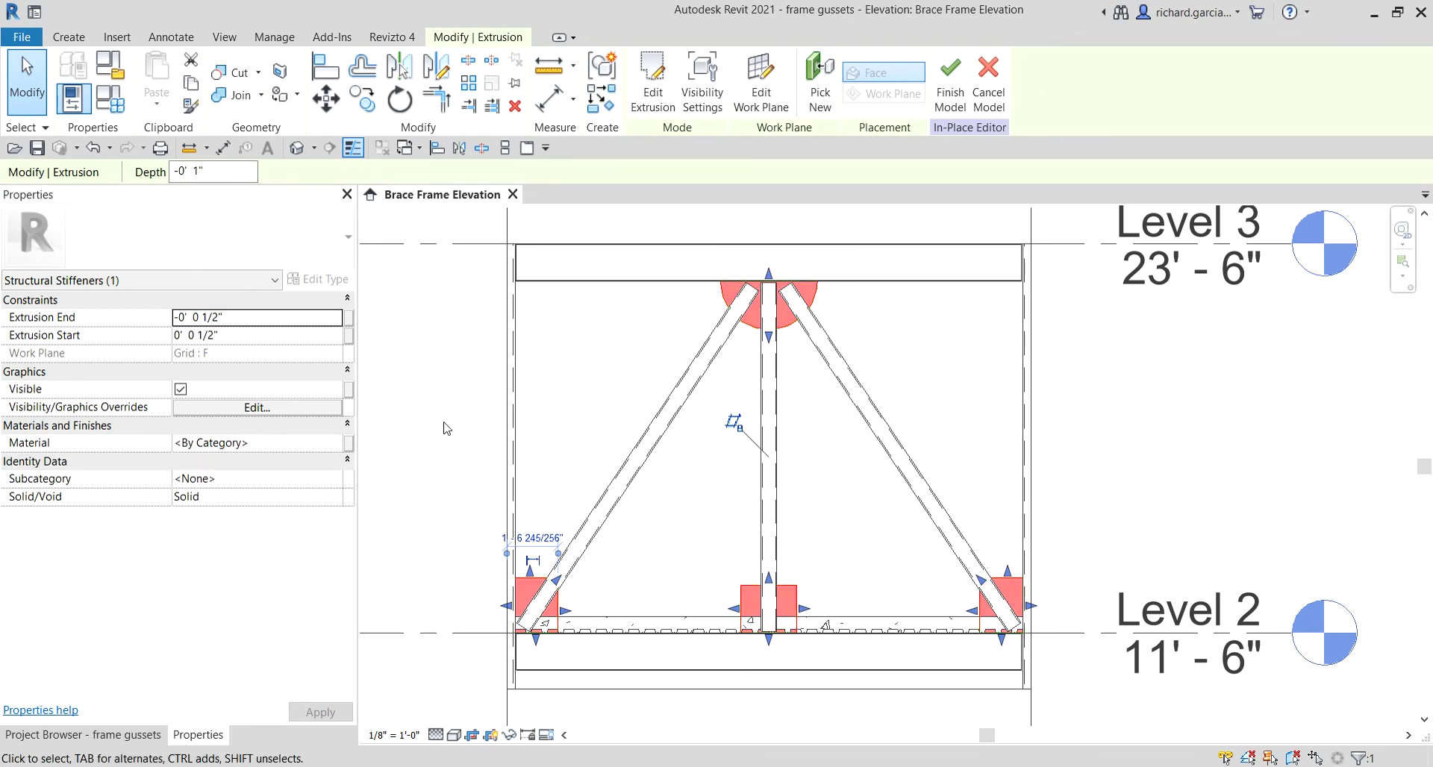
left_click(333, 443)
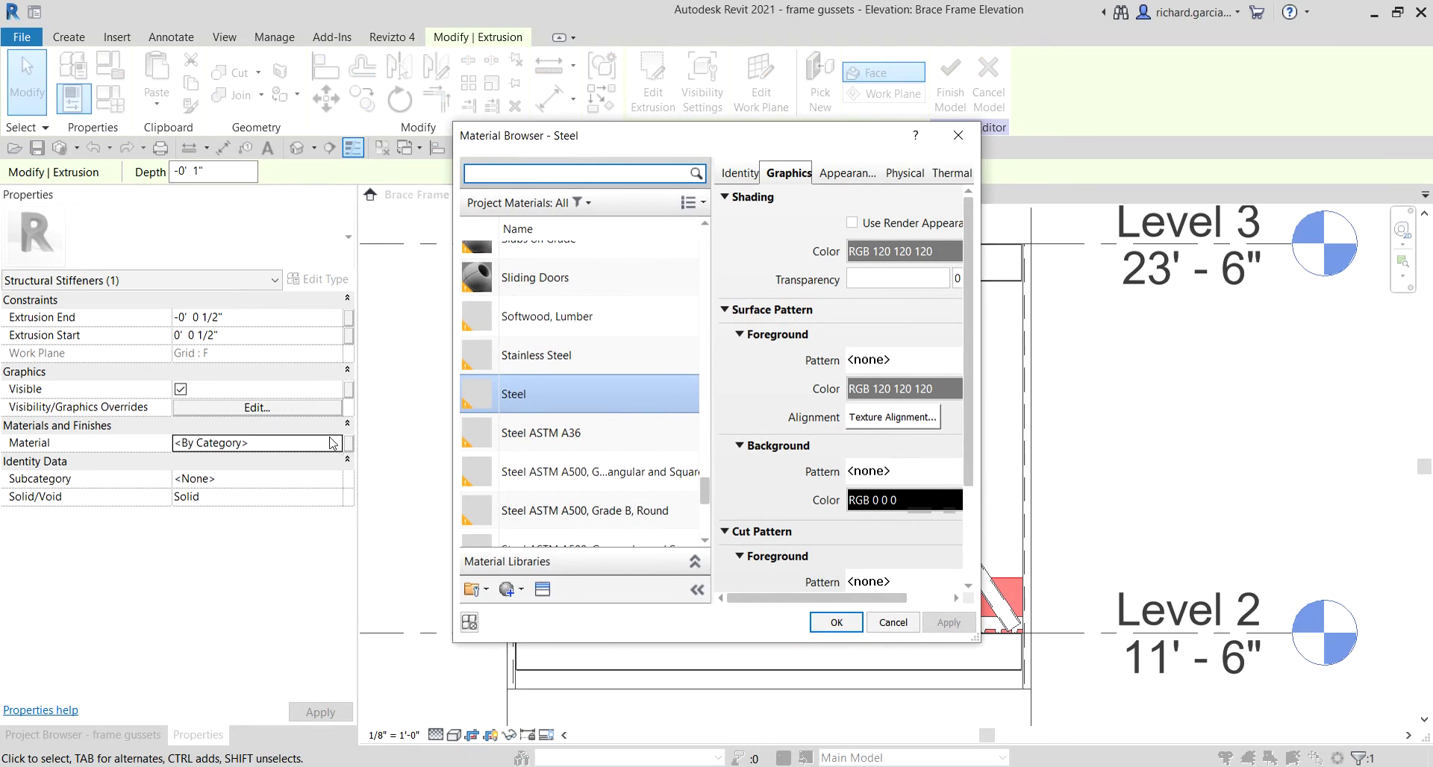
key("ctrl")
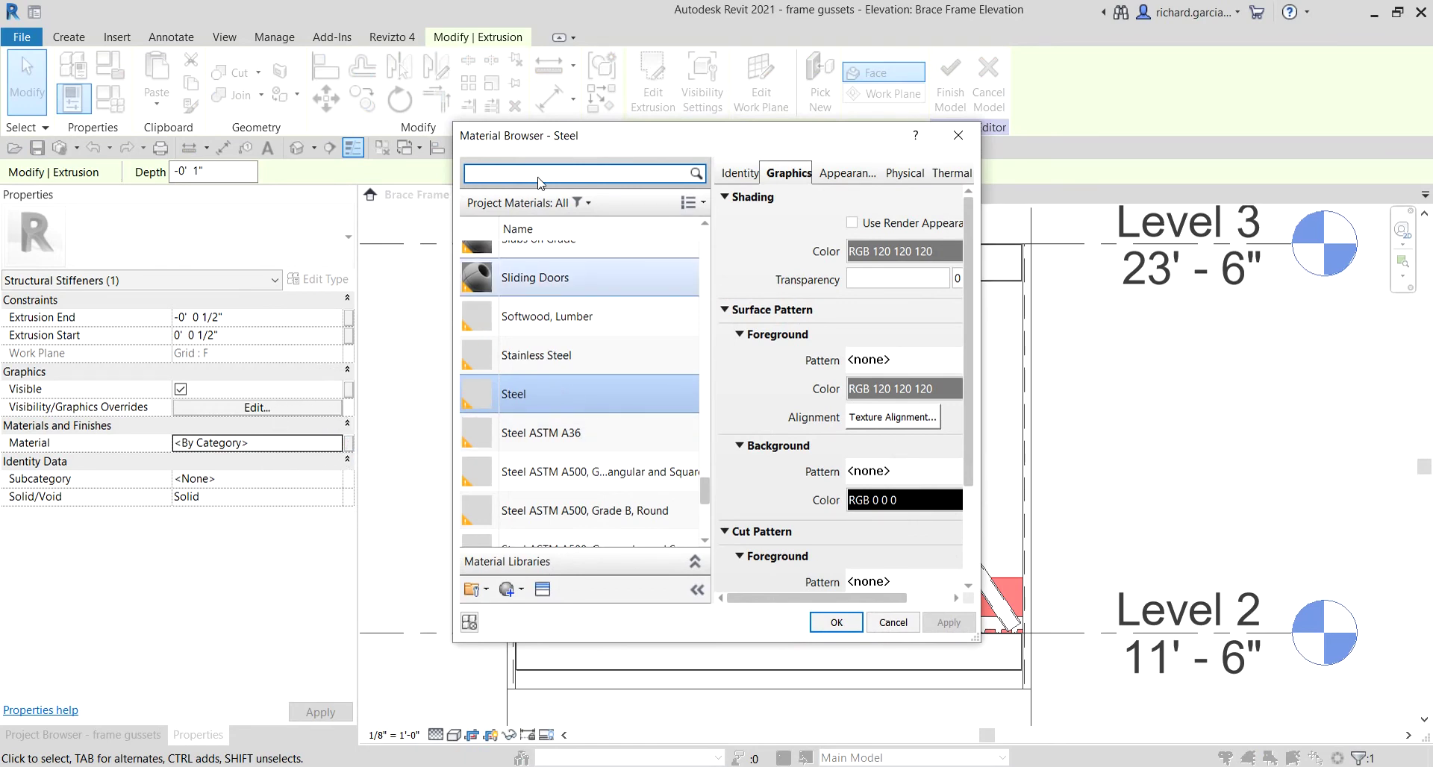
scroll(548, 388, "up", 1)
scroll(538, 396, "down", 3)
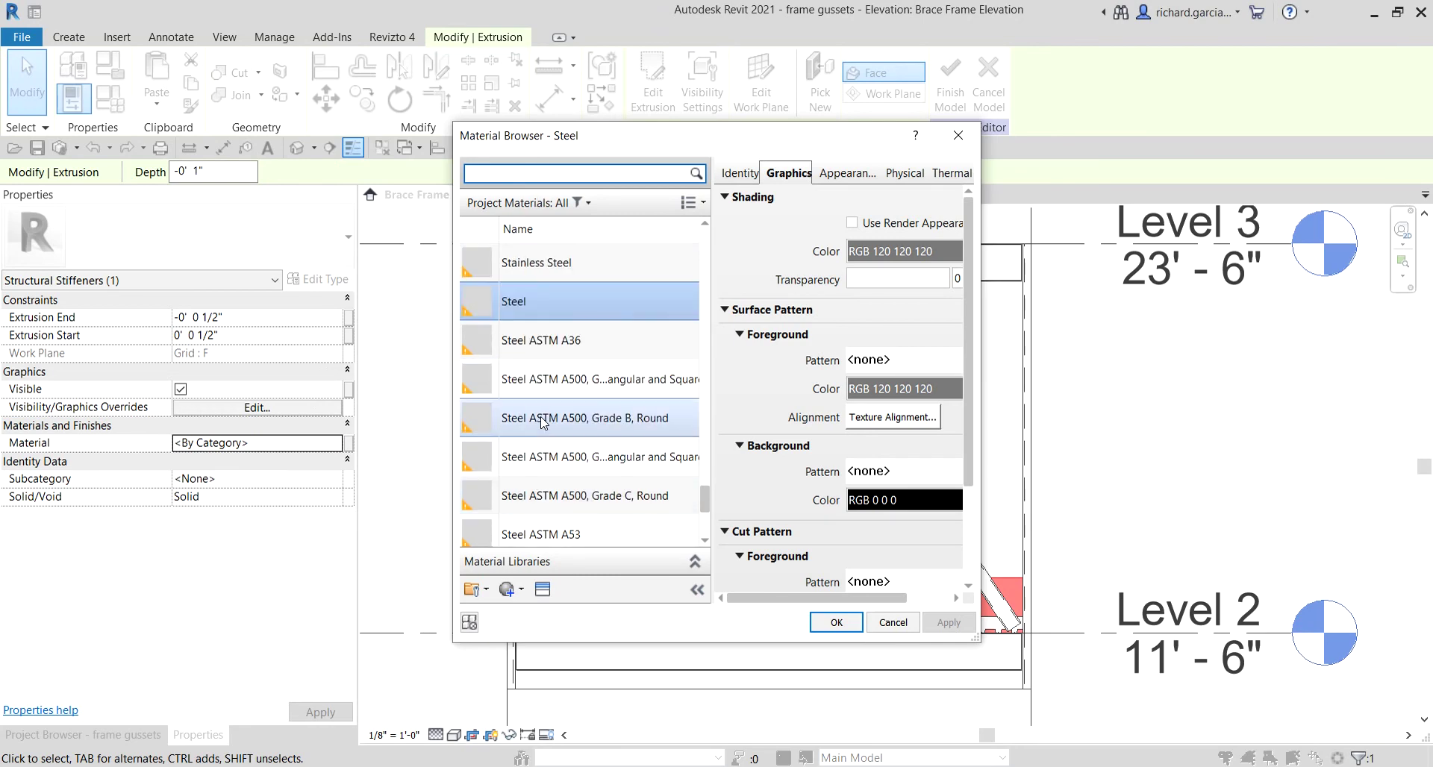
left_click(541, 418)
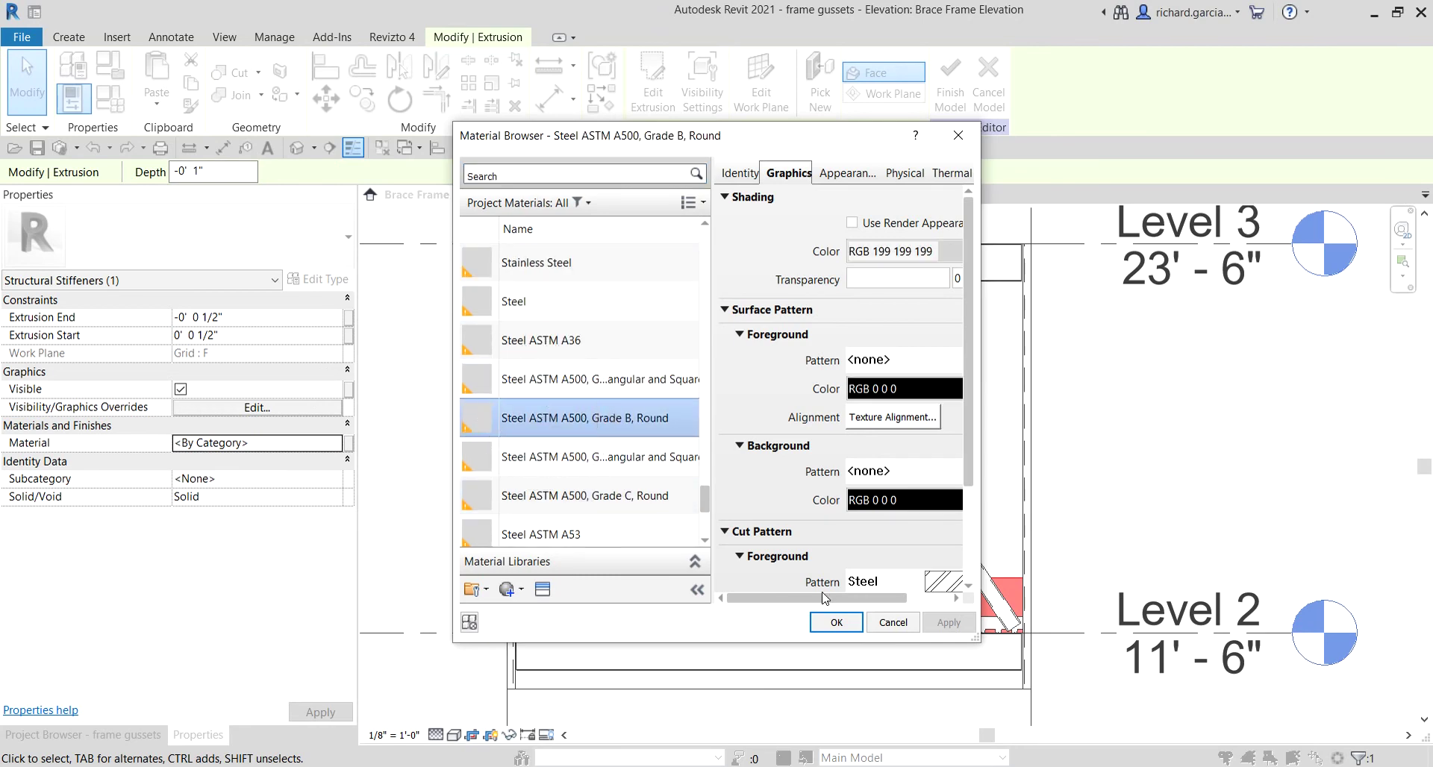
left_click(836, 622)
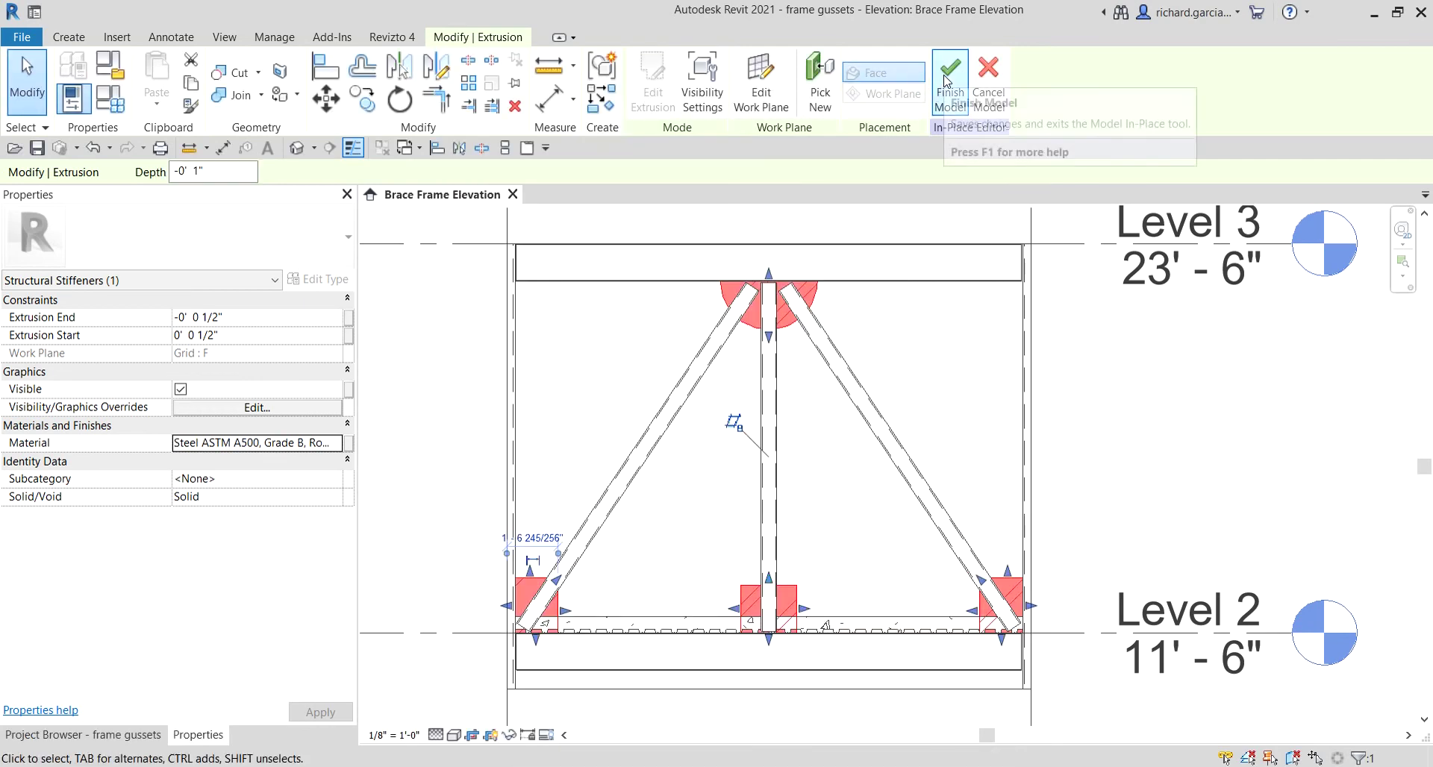
left_click(946, 81)
left_click(947, 74)
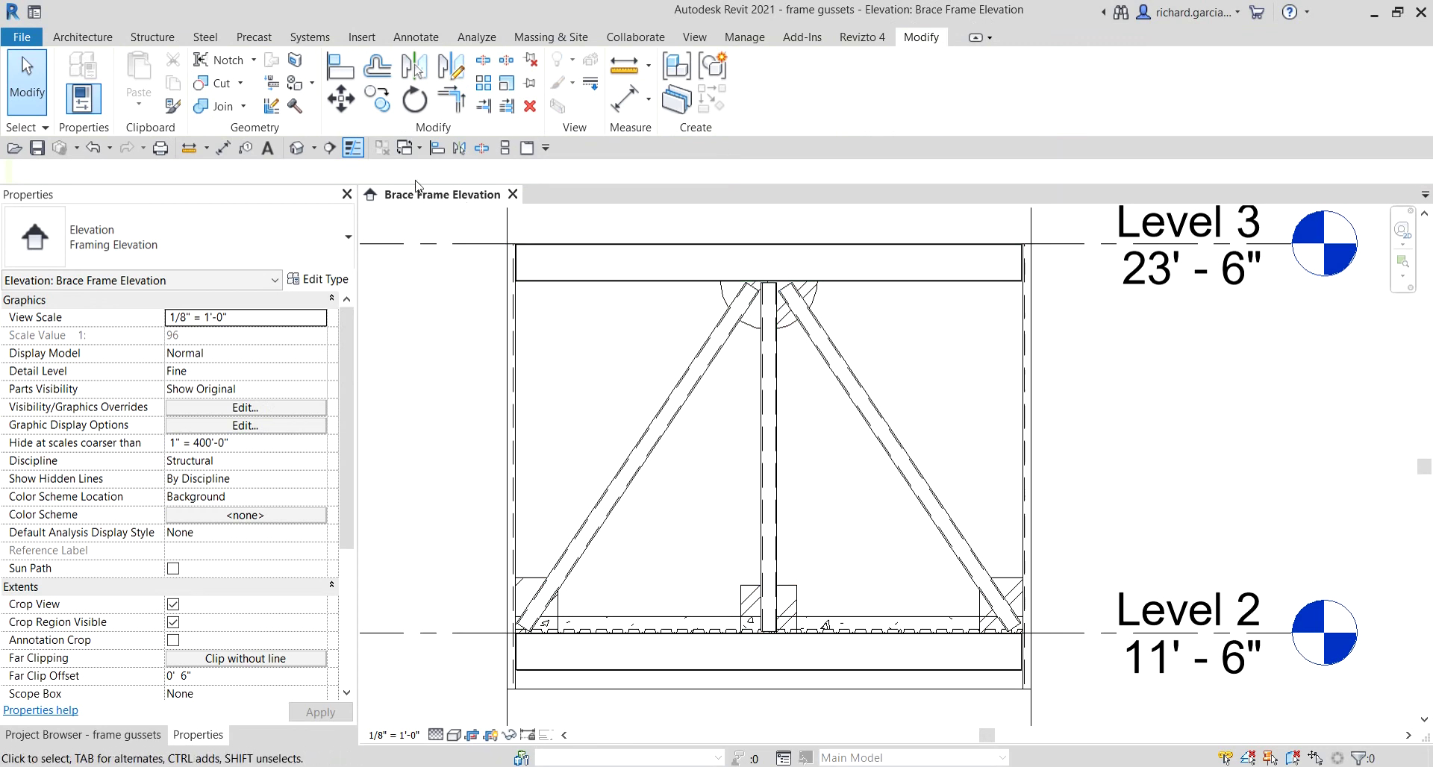
Step: Examine the finished gusset plates at the braced frame in the default 3D view
left_click(297, 150)
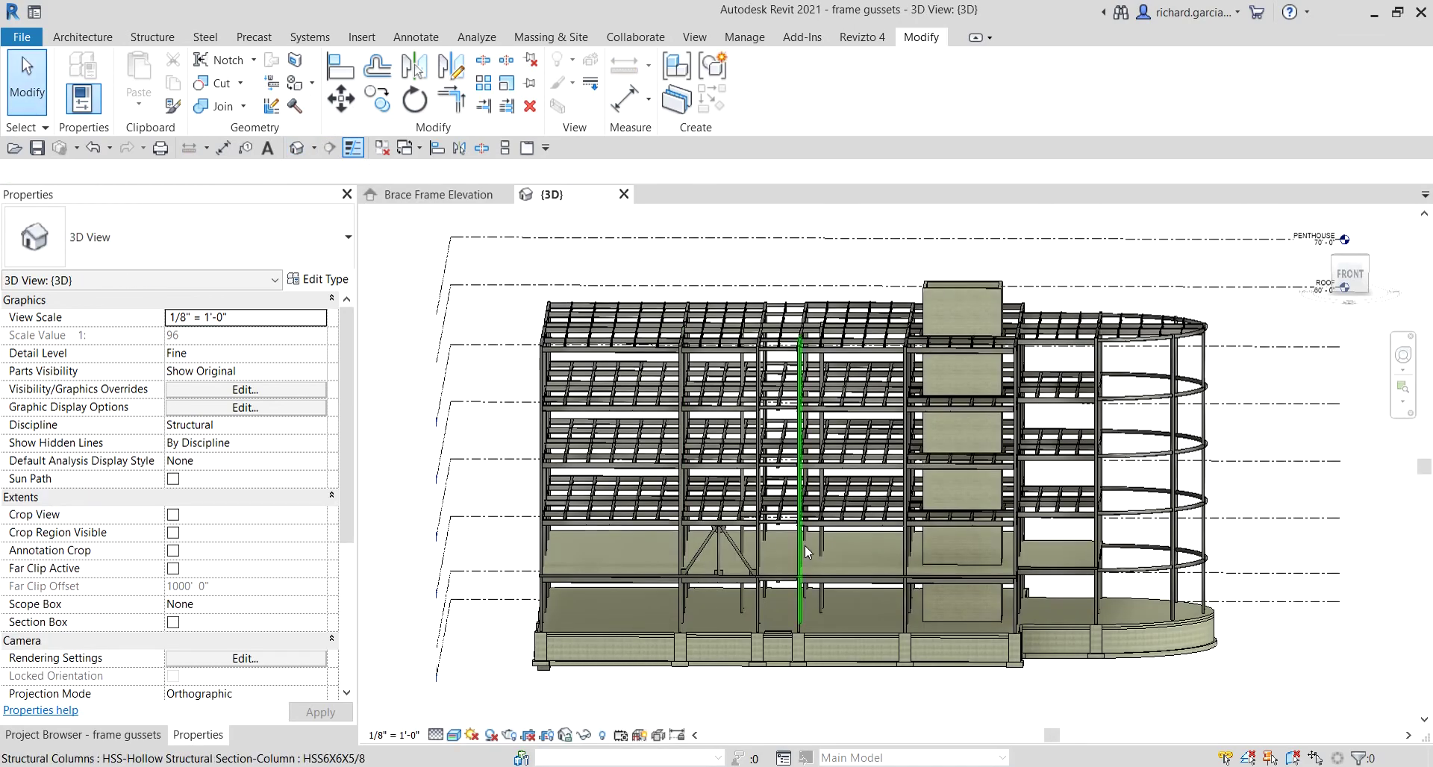
middle_click_drag(805, 544, 658, 510, "shift")
scroll(634, 522, "up", 10)
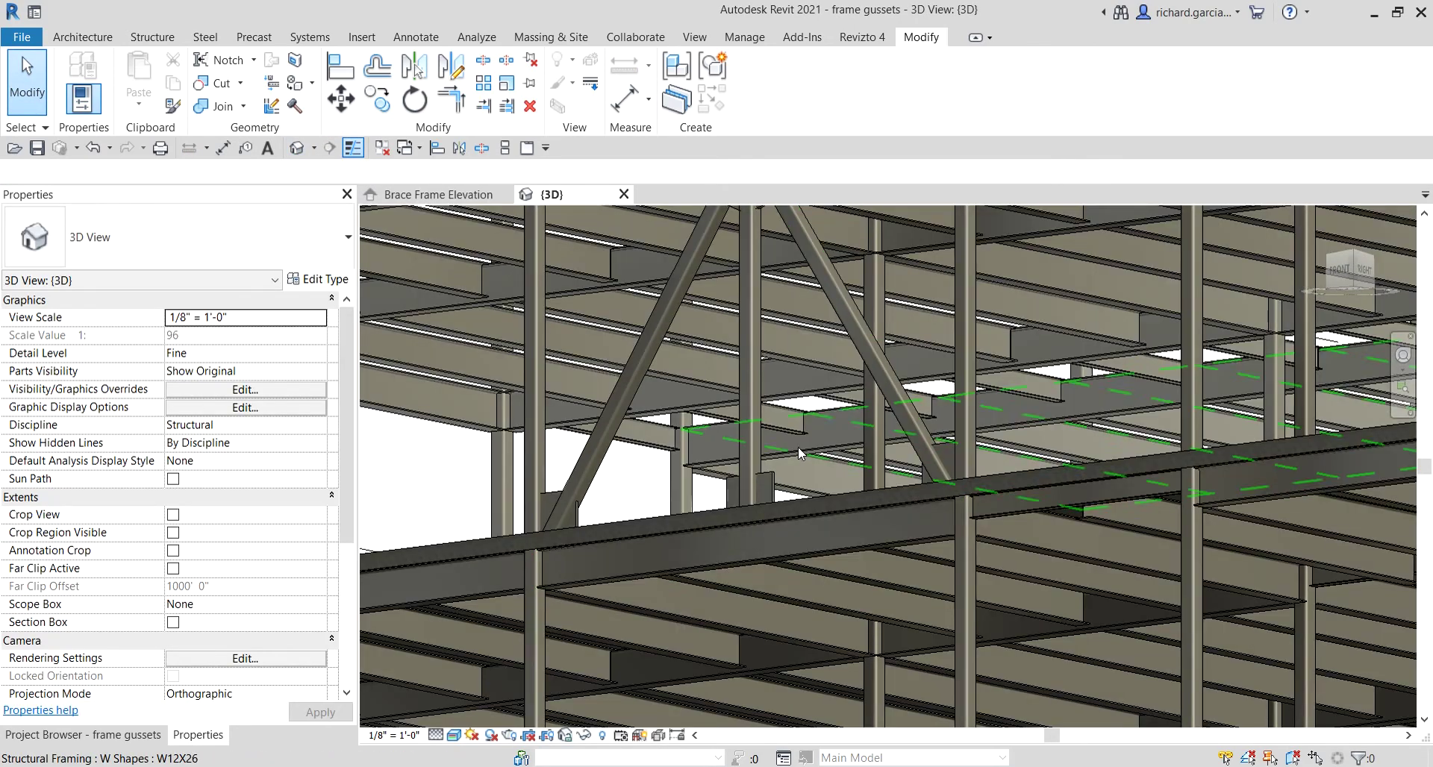
middle_click_drag(799, 446, 1050, 623, "shift")
left_click(826, 591)
key("Escape")
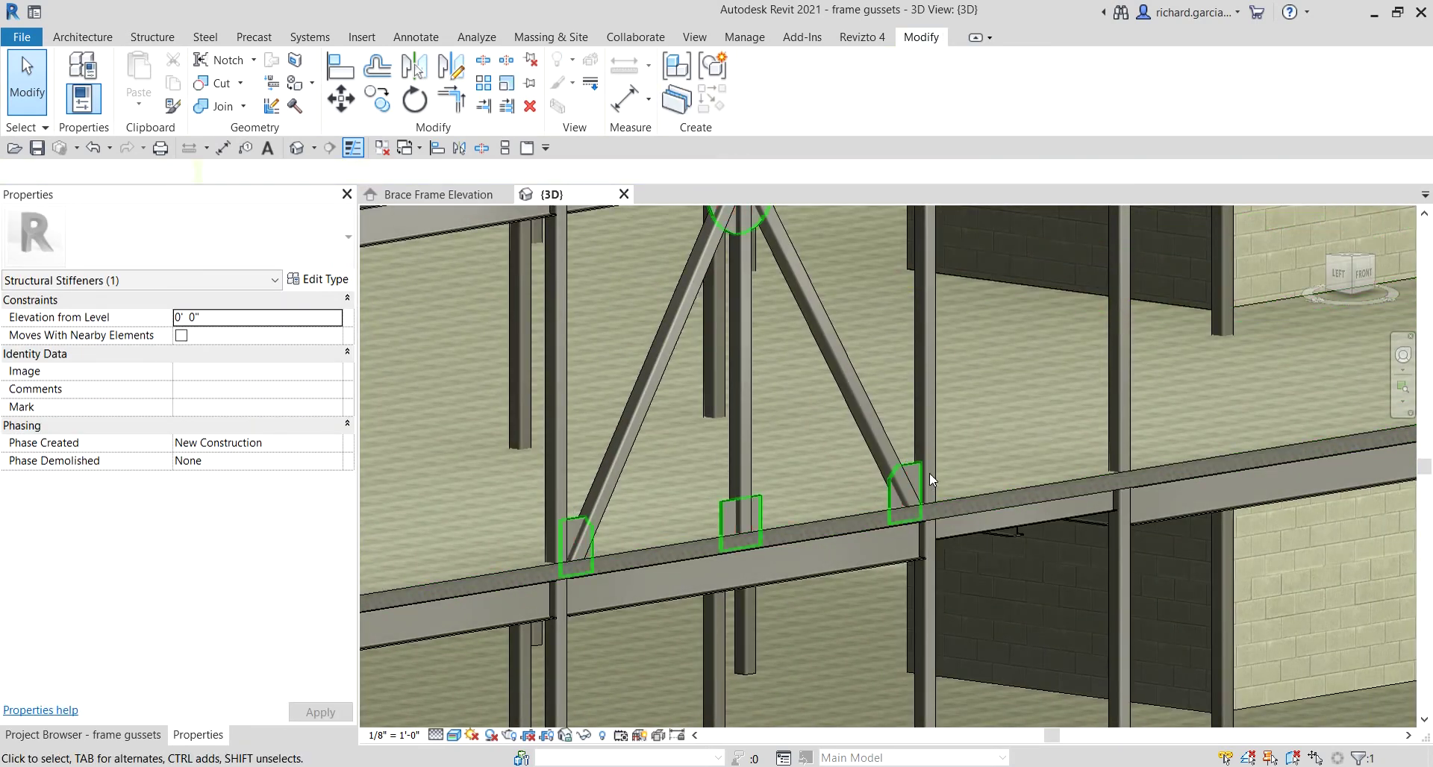
Step: Inspect how the Frame Gussets plates meet the braces, beams and columns, highlighting them and viewing from the front and from below
scroll(896, 493, "up", 5)
scroll(658, 394, "down", 5)
middle_click_drag(635, 335, 787, 486)
scroll(786, 487, "up", 3)
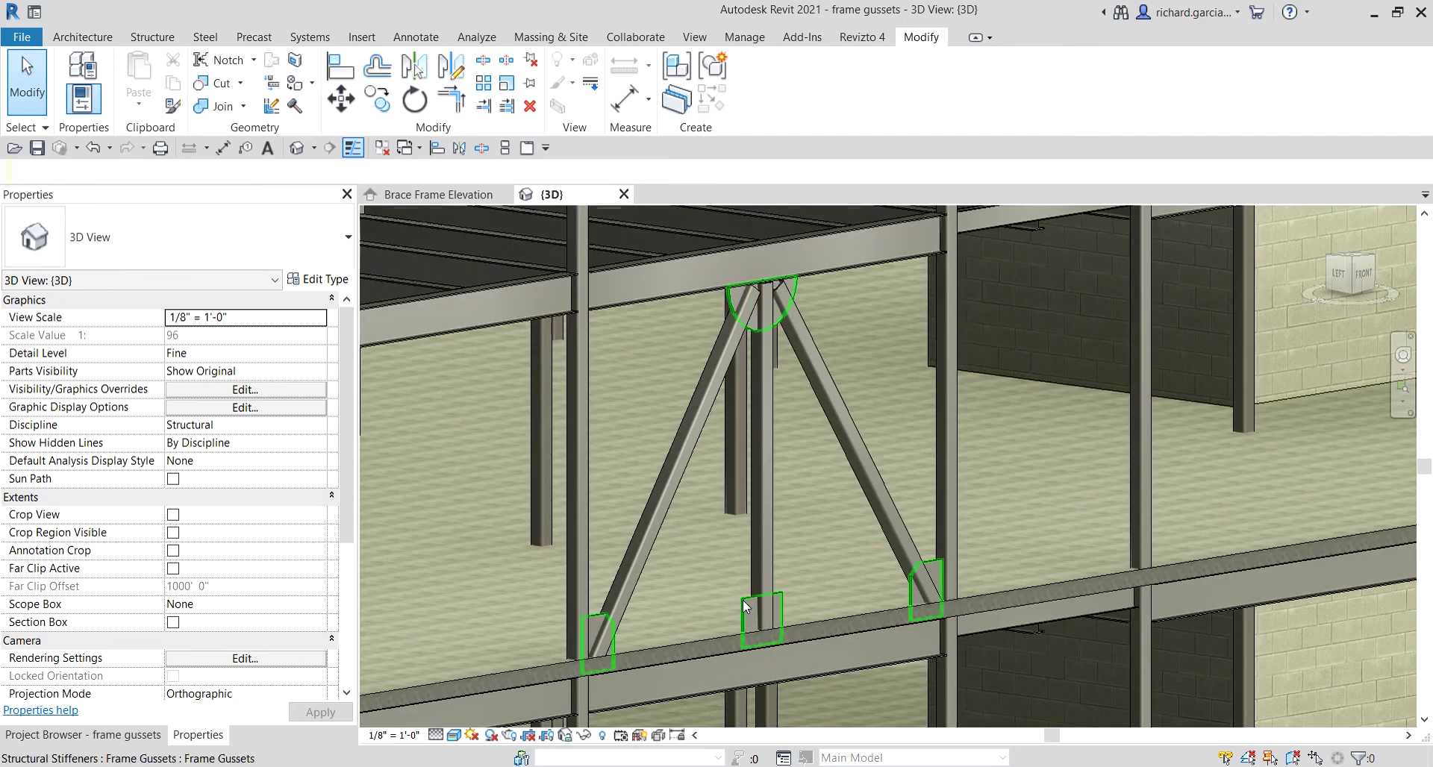
left_click(742, 600)
middle_click_drag(860, 532, 701, 522, "shift")
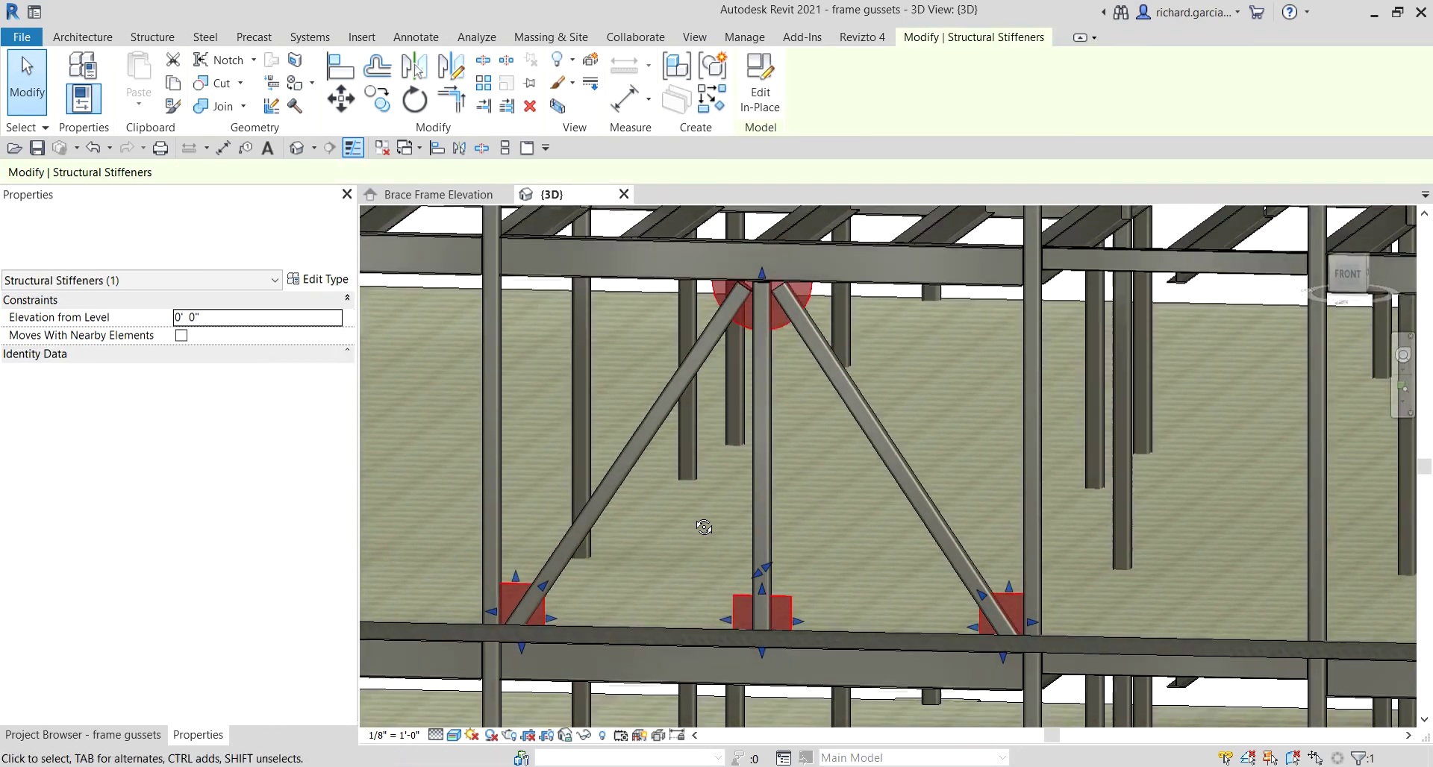
key("Escape")
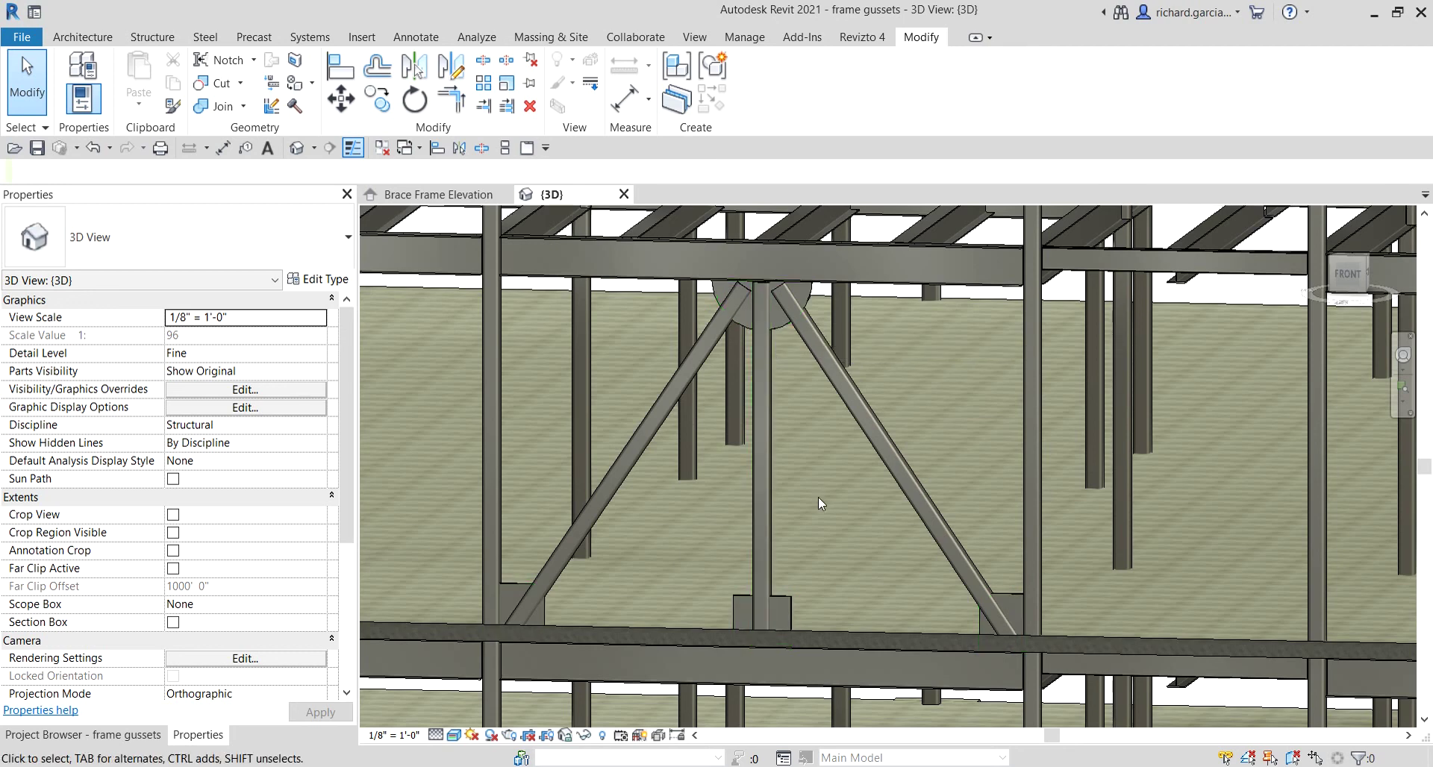
middle_click_drag(818, 497, 758, 446, "shift")
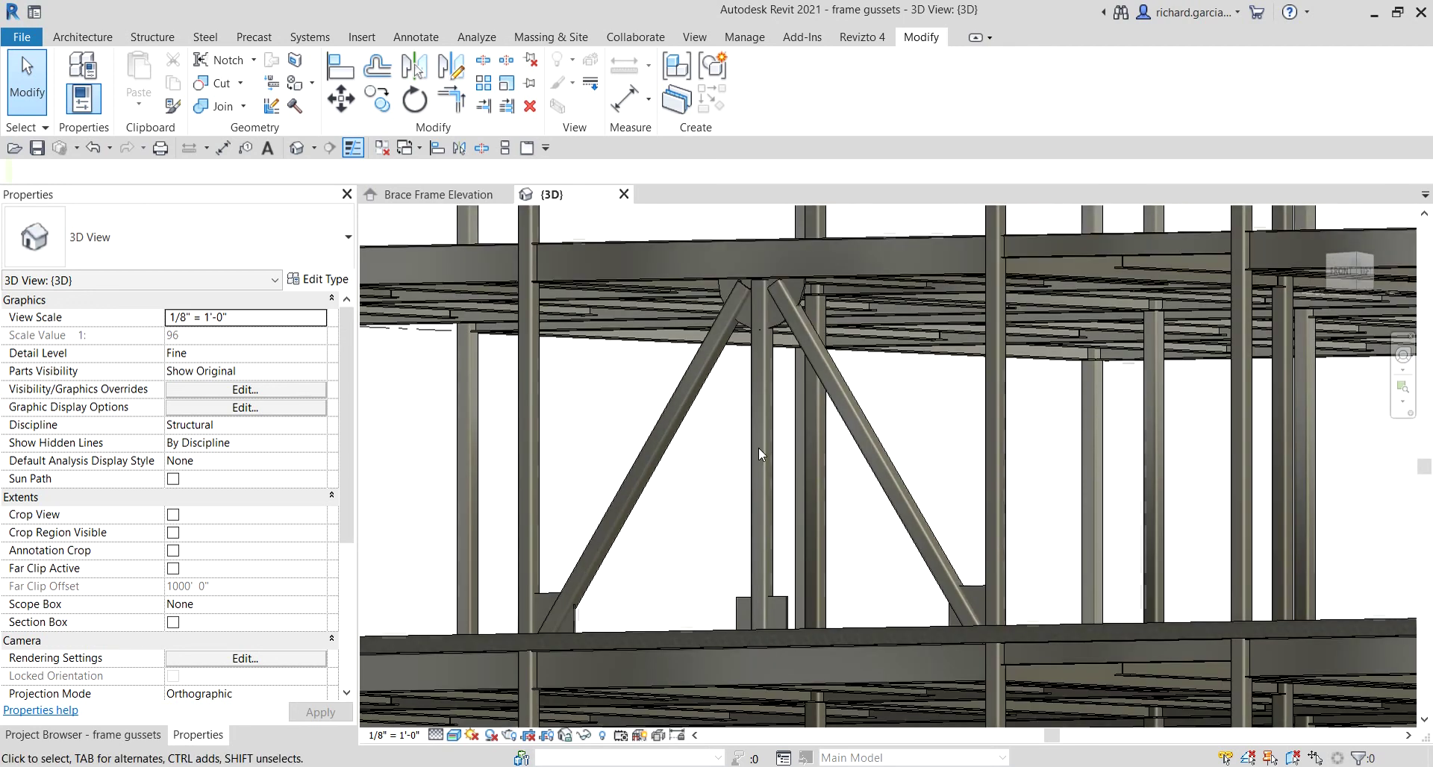
Step: Tile the 3D view and Brace Frame Elevation side by side, with the whole braced frame and its gussets framed in the elevation
key("w")
key("t")
middle_click_drag(704, 492, 696, 556, "shift")
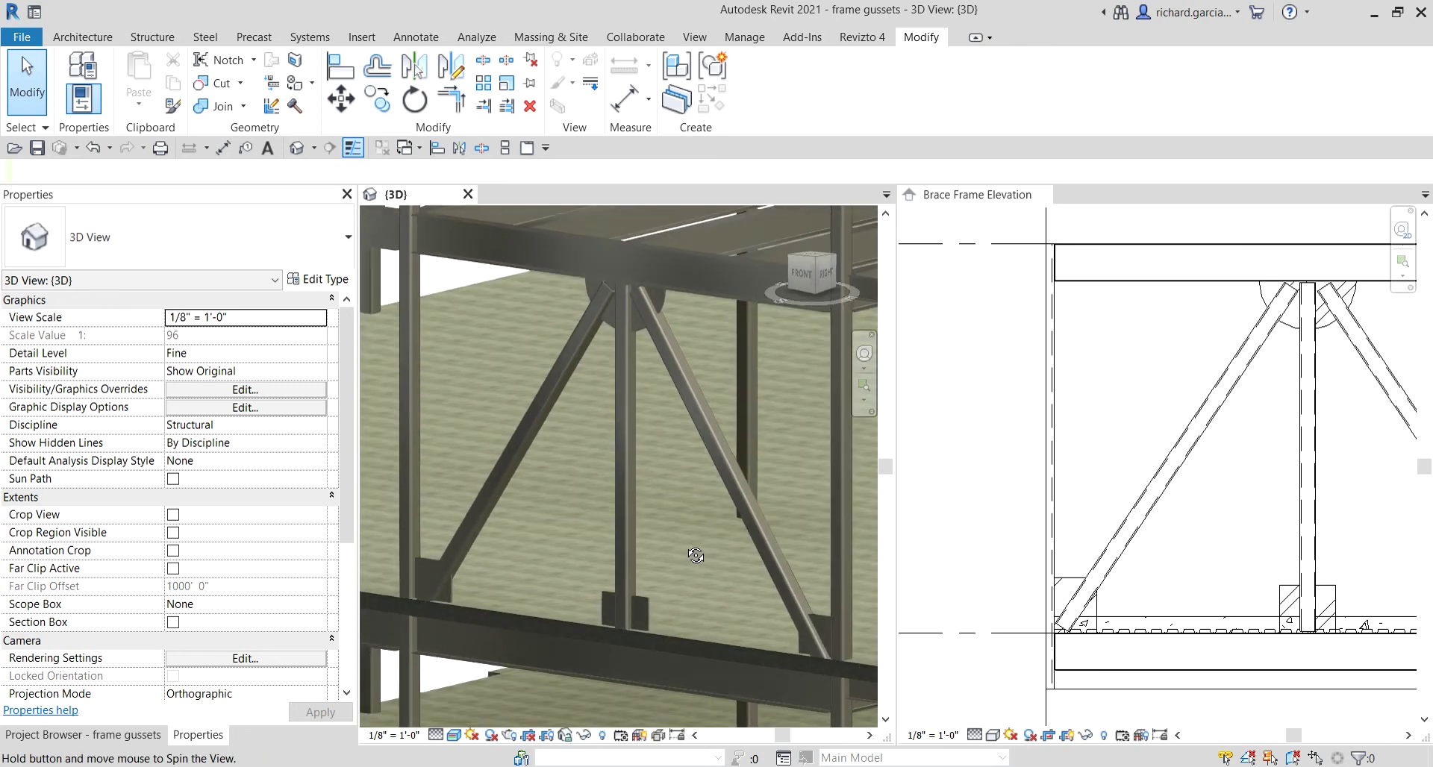
mouse_move(1183, 527)
middle_mouse_down()
mouse_move(1236, 504)
mouse_move(1134, 507)
mouse_move(1169, 489)
middle_mouse_up()
scroll(1194, 492, "down", 2)
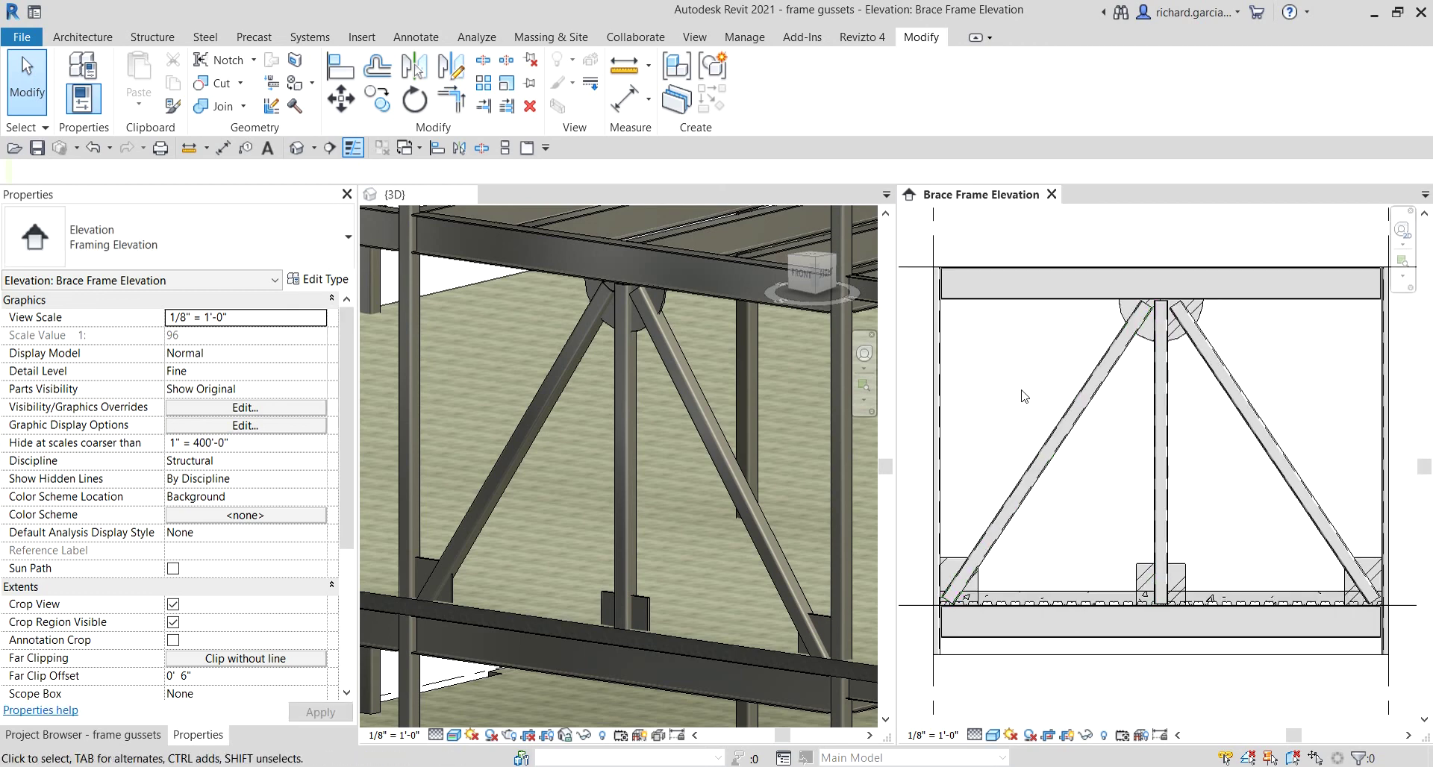